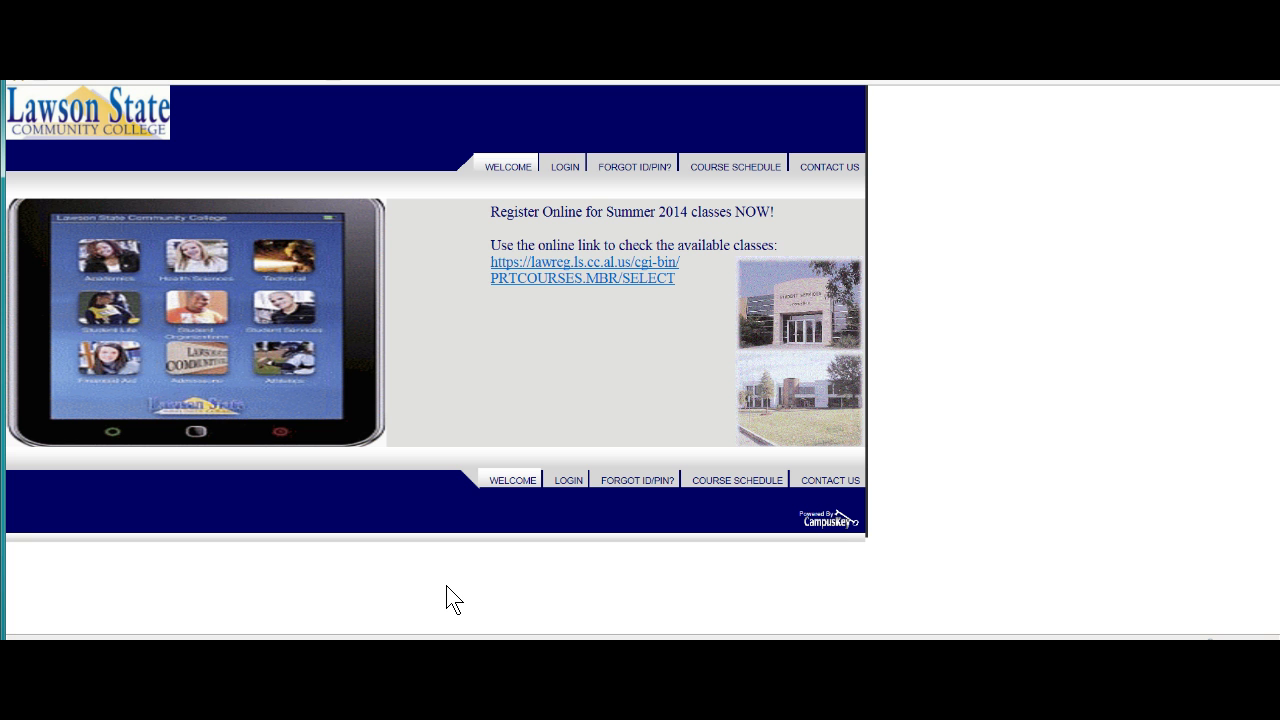
- Log in to the Lawson State portal by entering the account's user ID and PIN
click(563, 167)
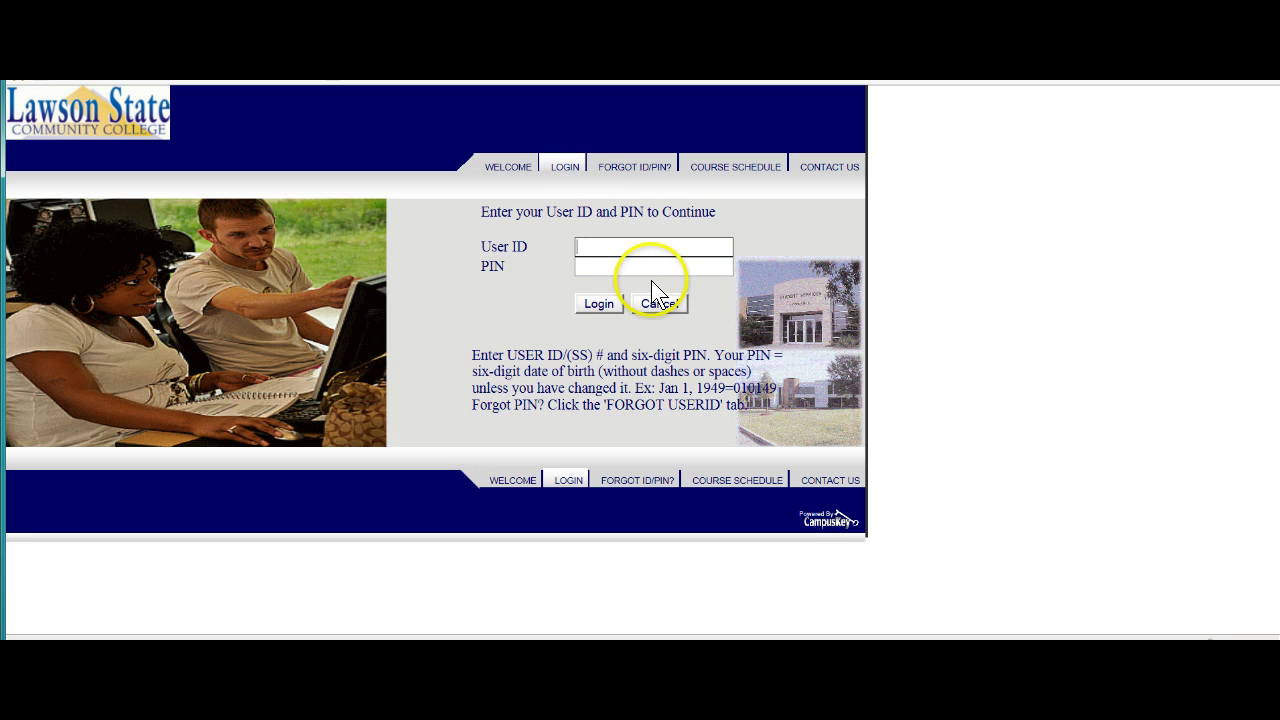
text(••••••)
key(Tab)
text(•••)
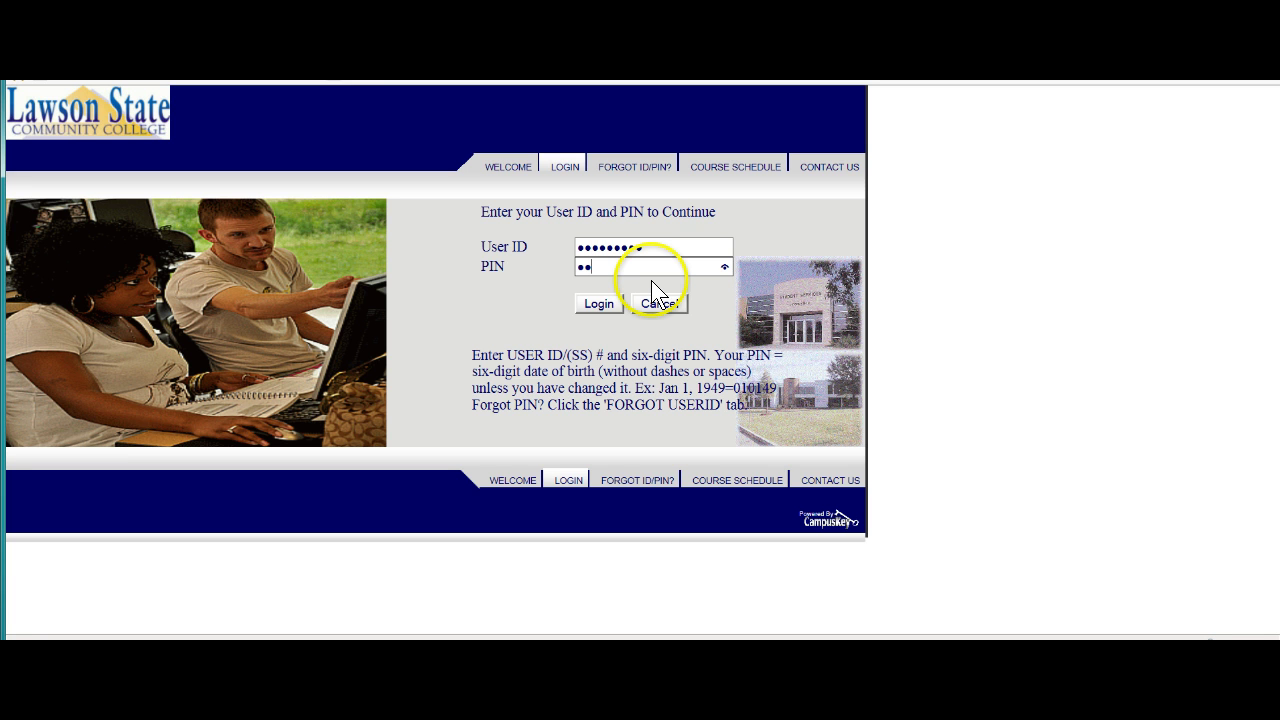
text(•••)
click(603, 304)
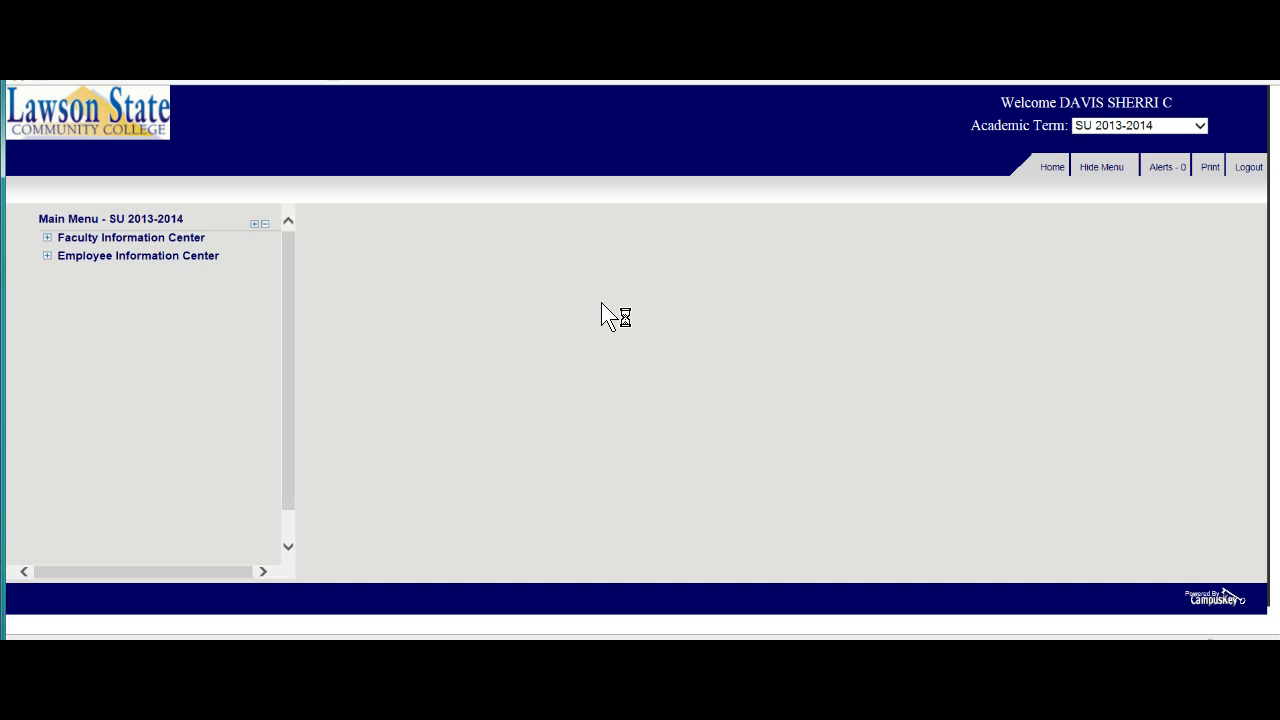
- Open Purchase Requisitions under Online Requisitions in the Employee Information Center
click(47, 257)
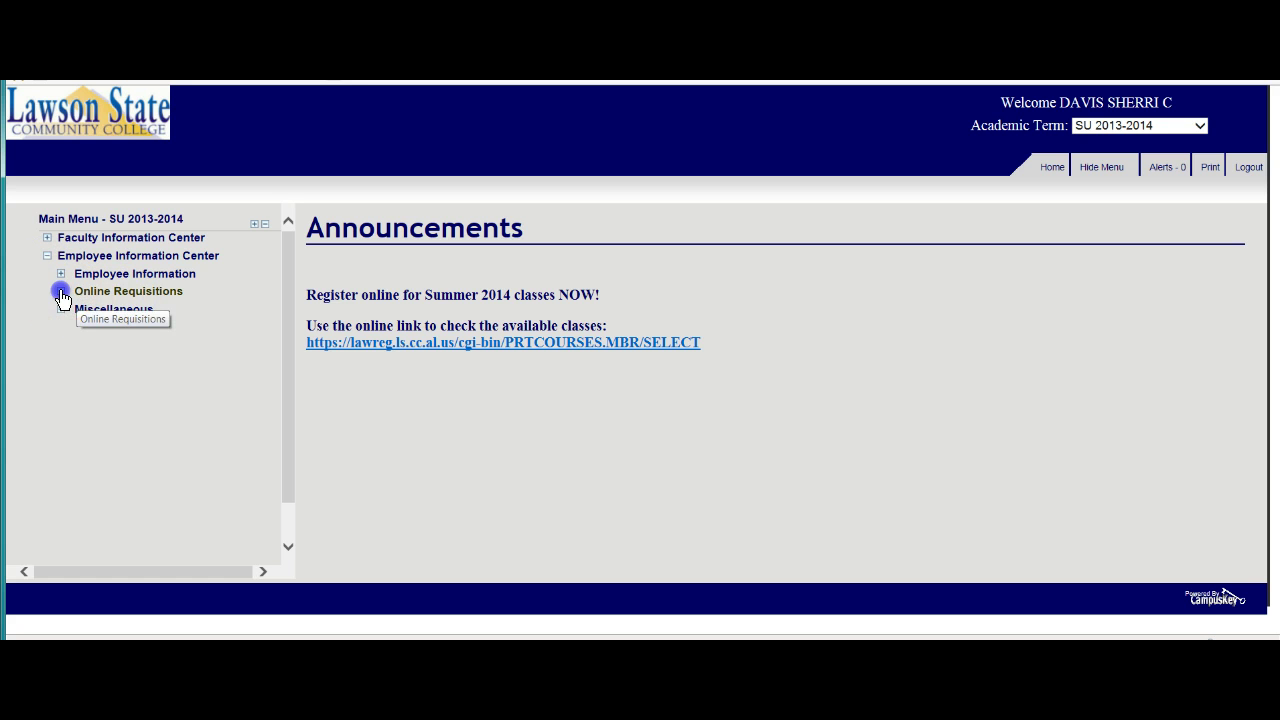
click(61, 291)
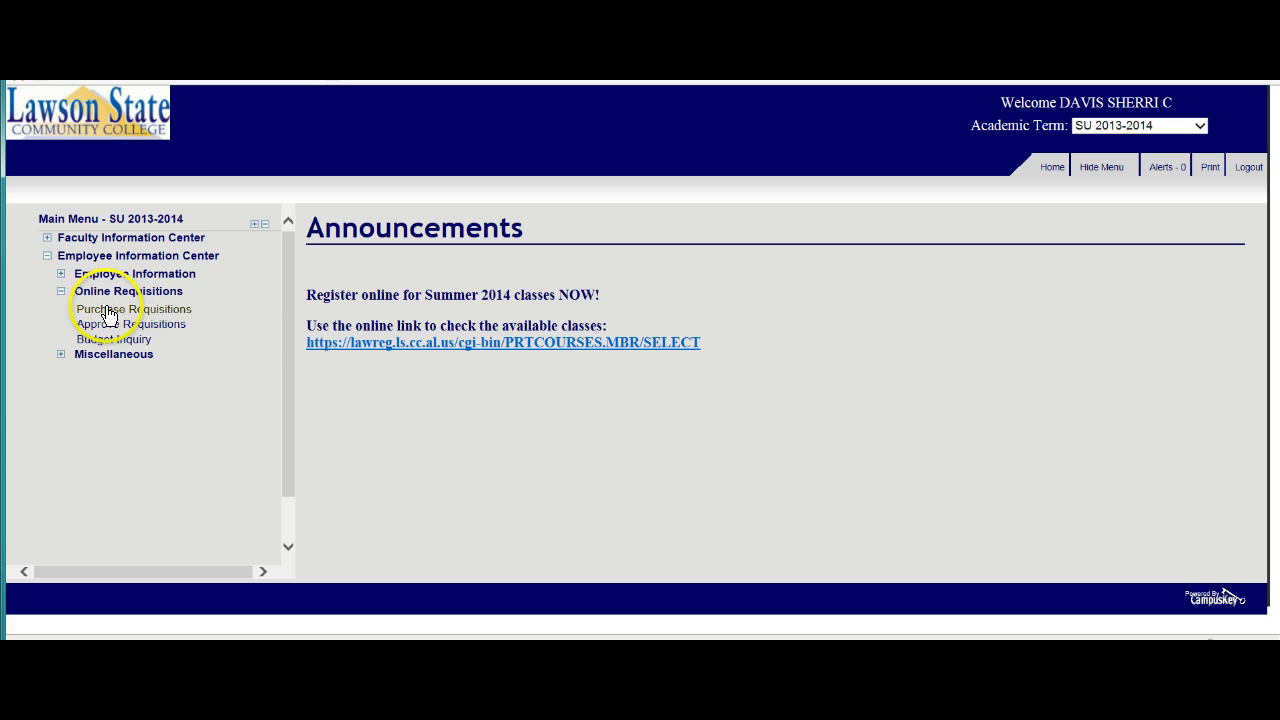
click(113, 316)
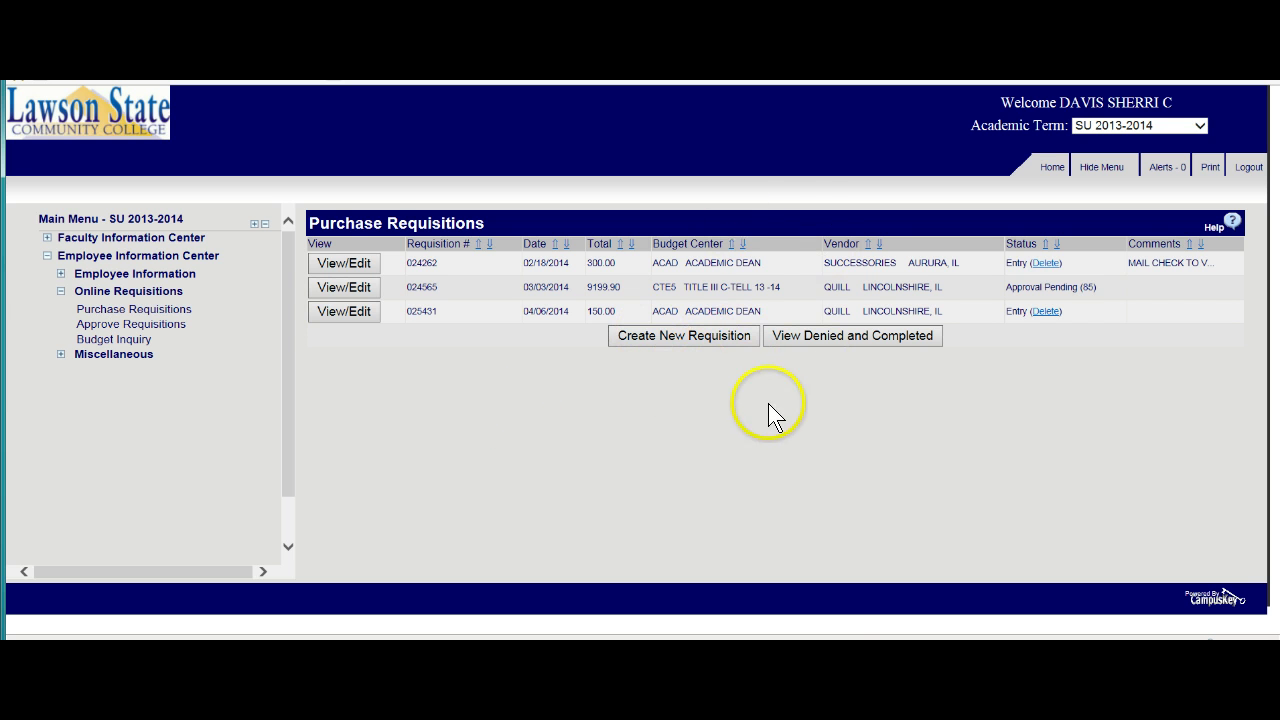
- Create a new purchase requisition and set its budget center to ACAD ACADEMIC DEAN
right_click(643, 355)
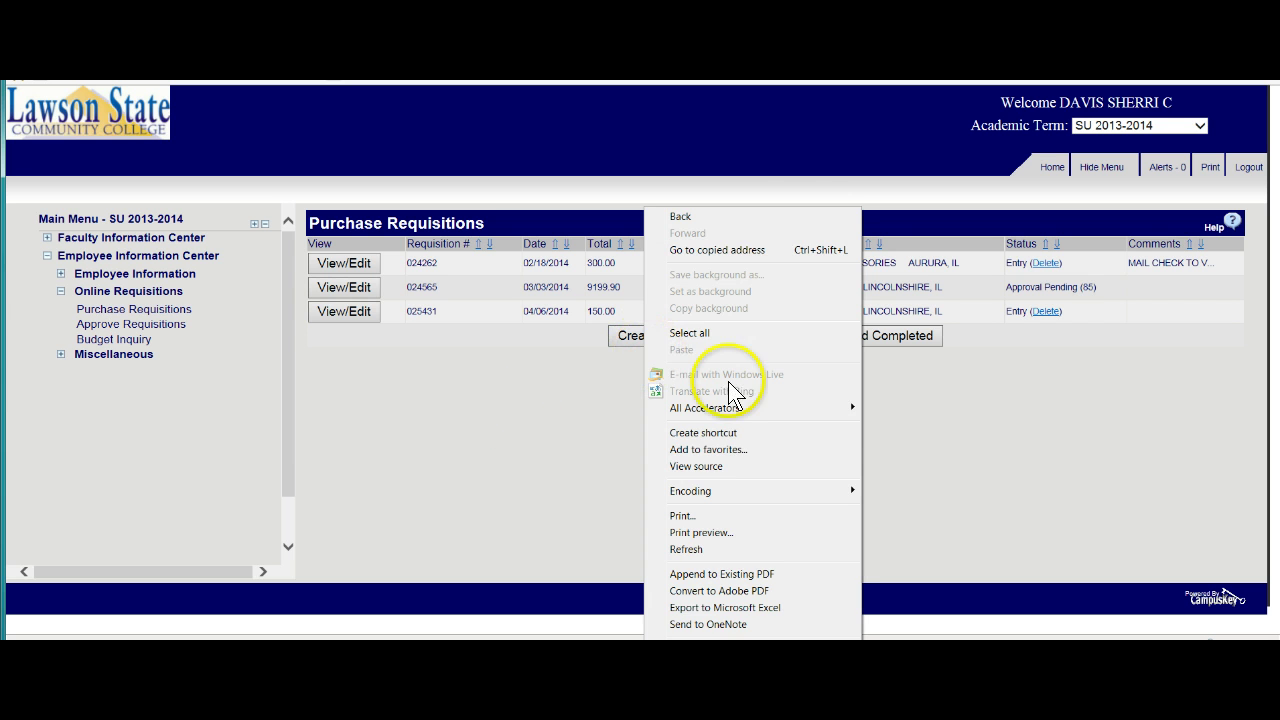
click(932, 458)
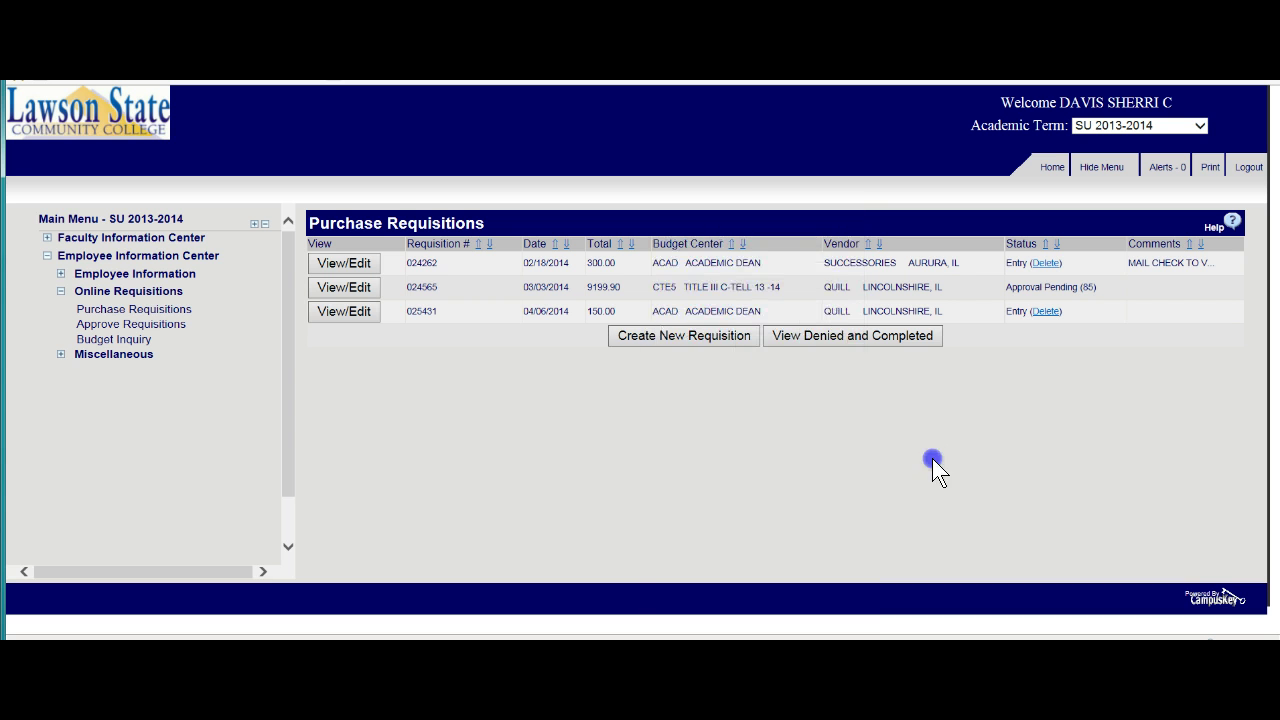
click(640, 333)
click(872, 317)
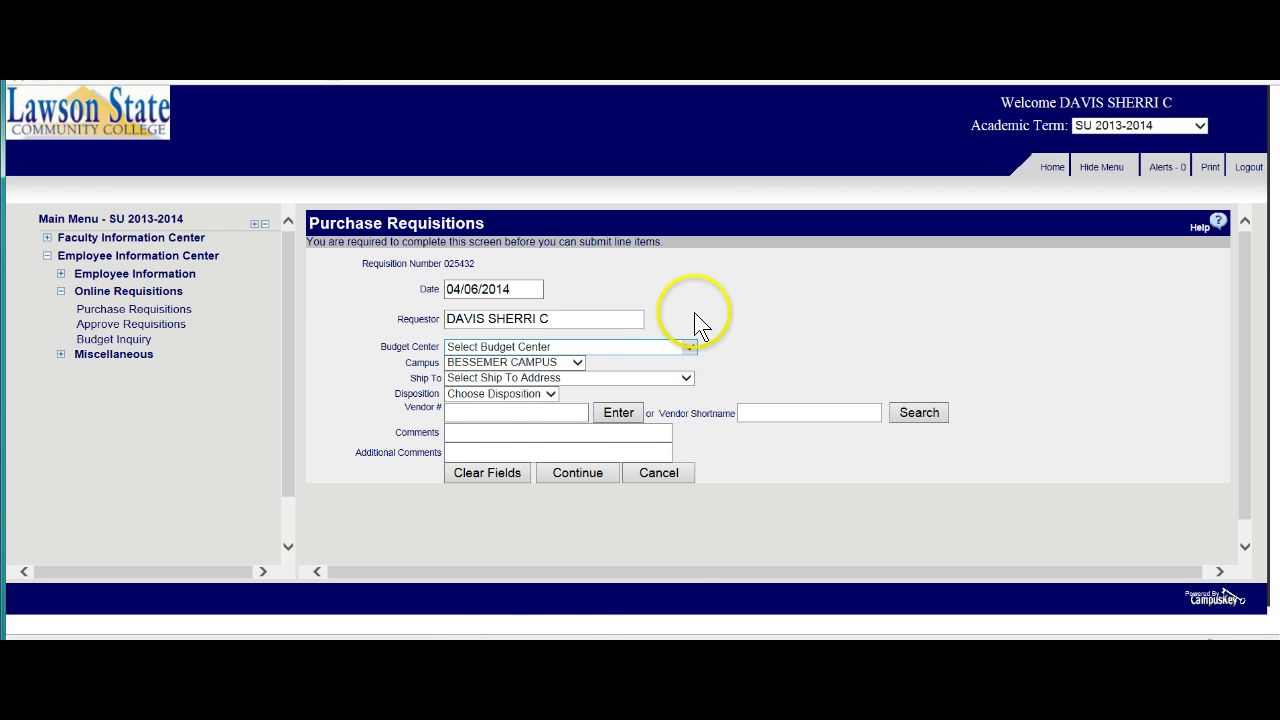
click(688, 347)
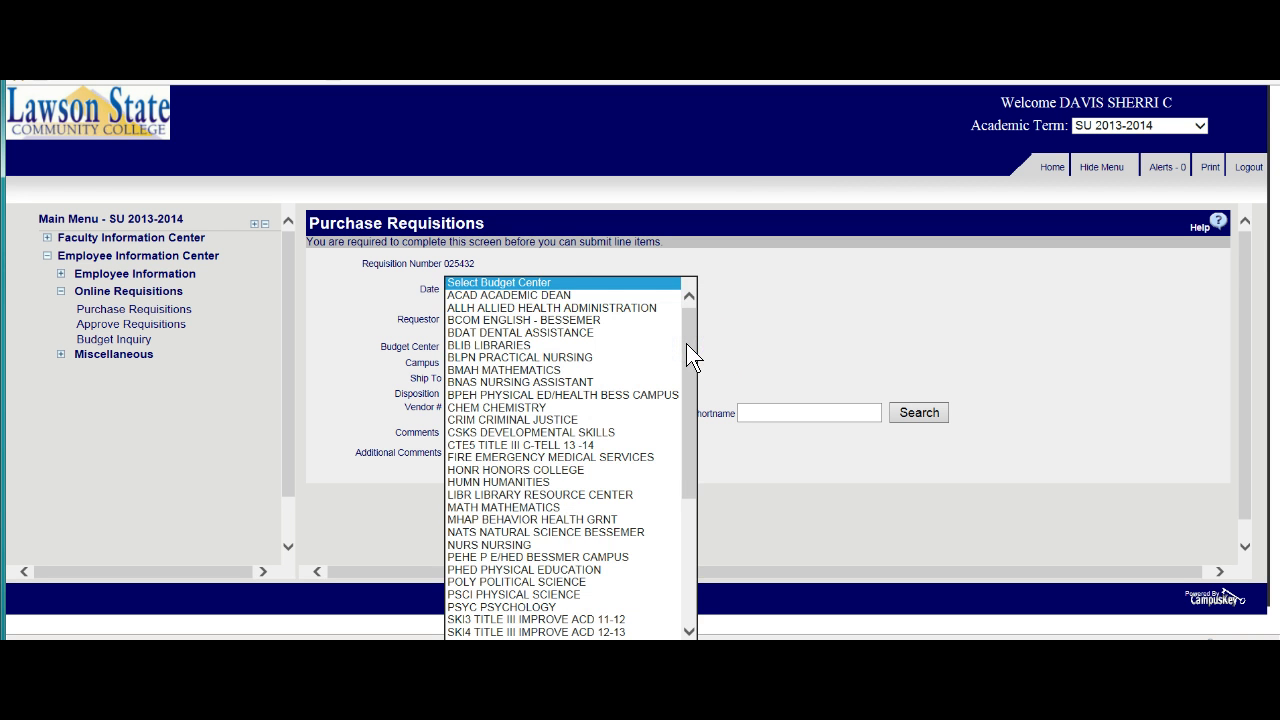
drag(686, 343, 688, 310)
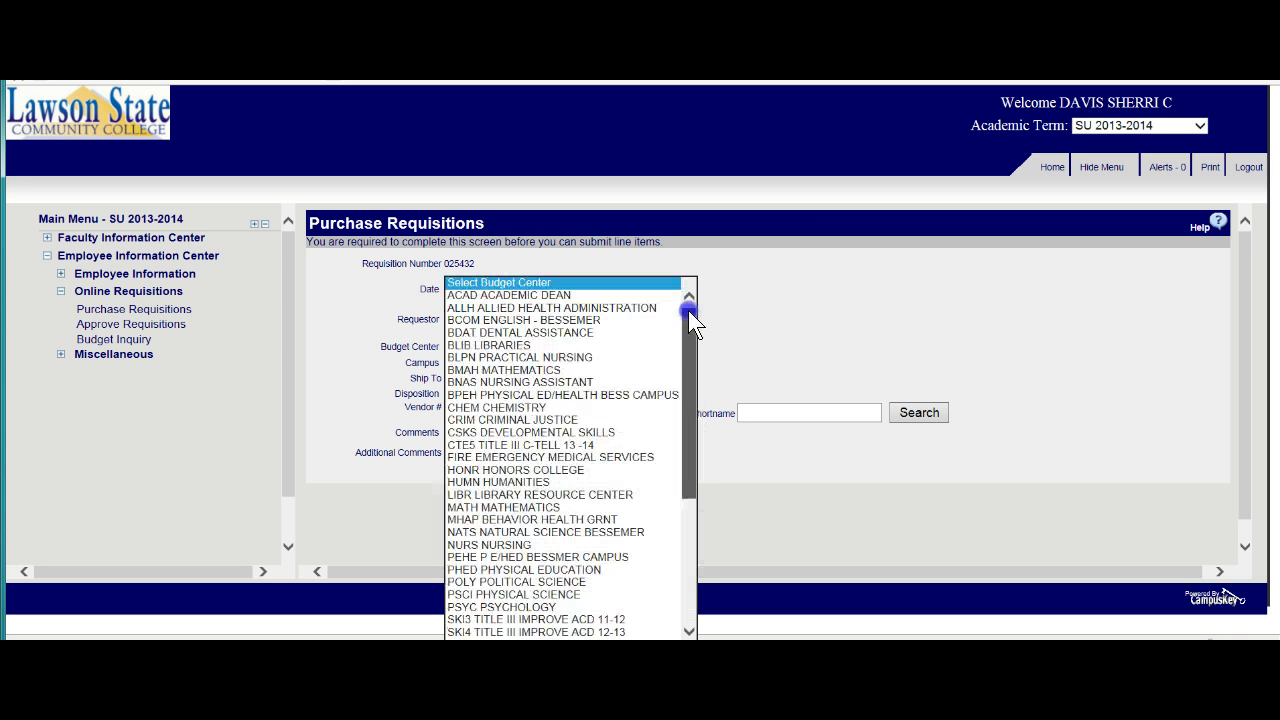
click(548, 296)
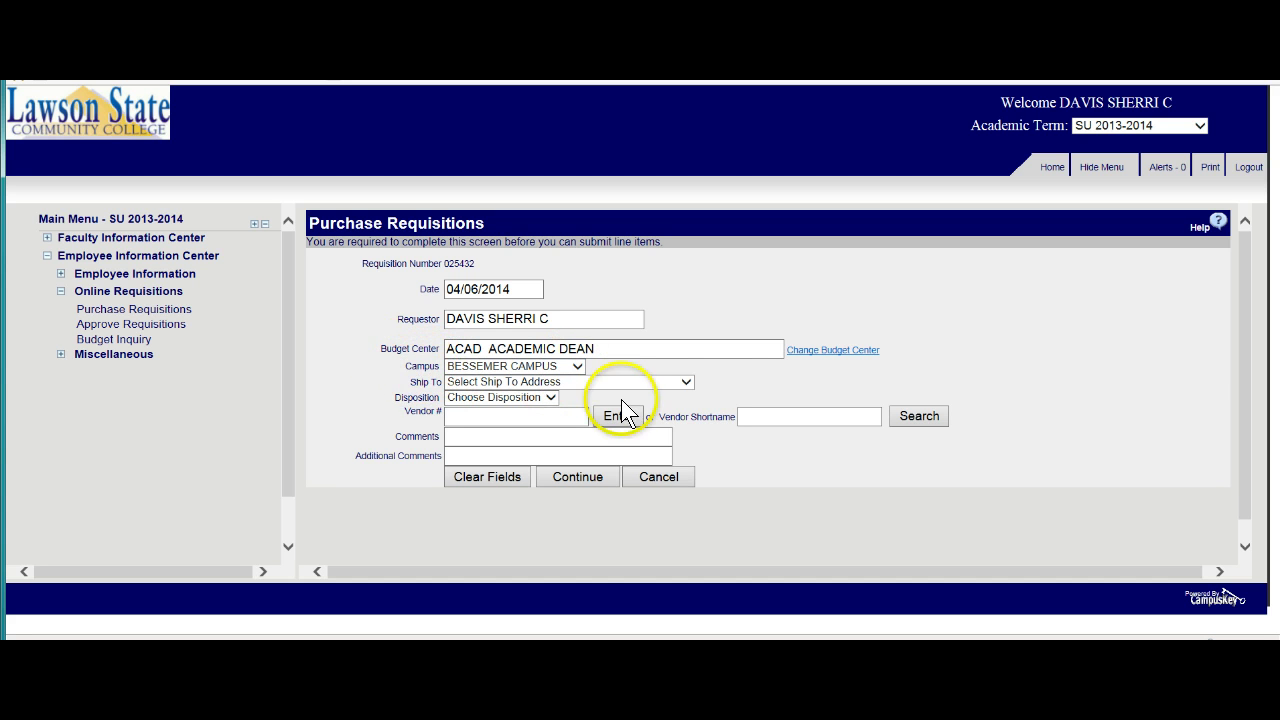
- Set the campus to BIRMINGHAM CAMPUS and the ship-to address to LAWSON STATE-BHAM BIRMINGHAM AL
click(577, 366)
click(550, 350)
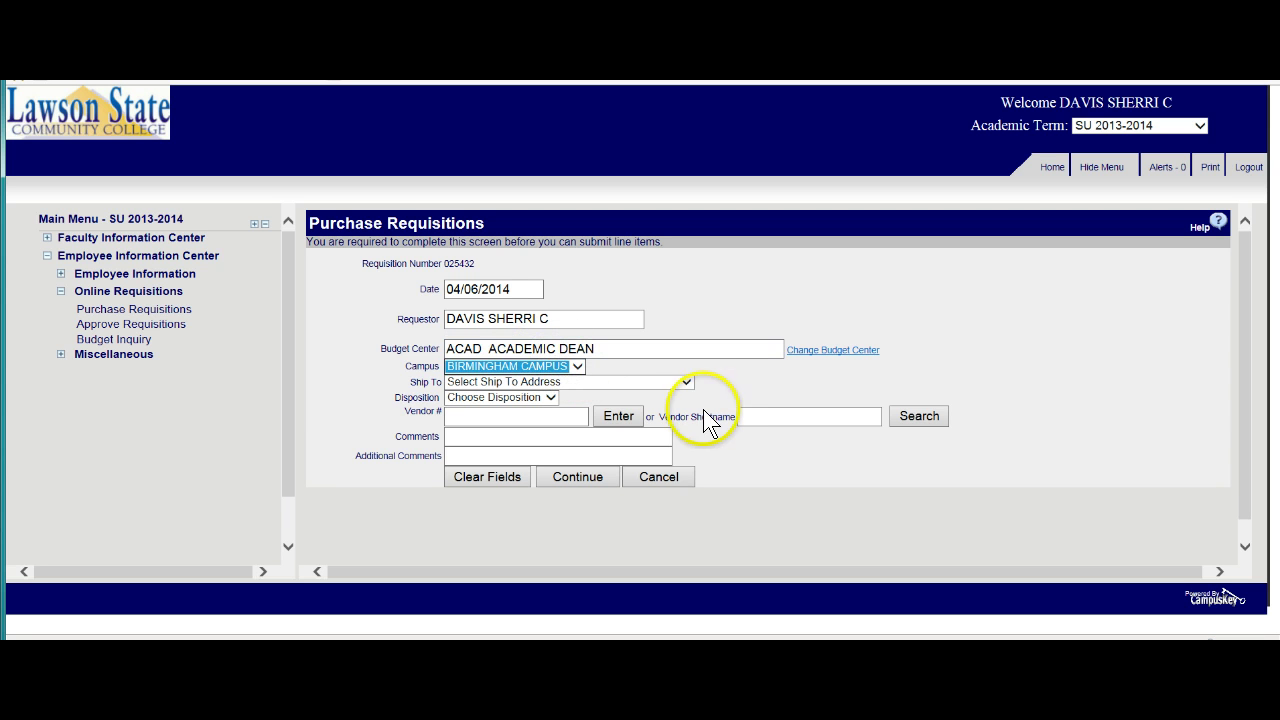
click(686, 381)
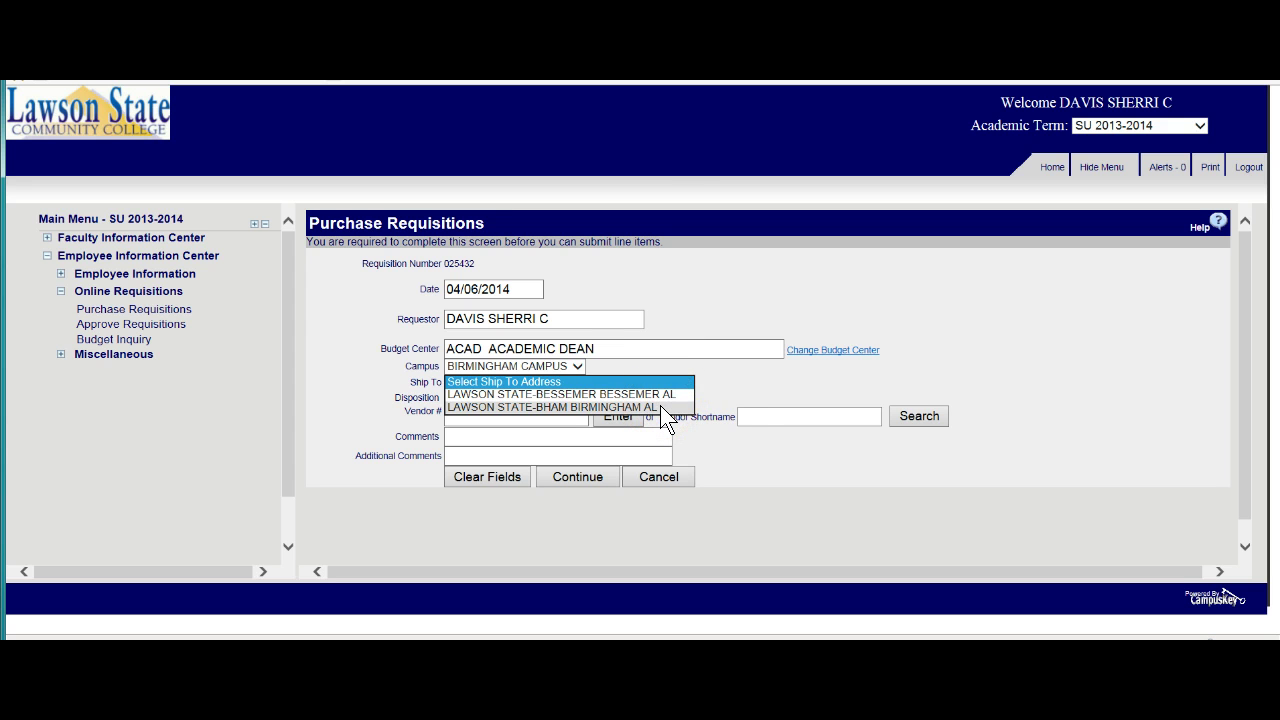
click(660, 406)
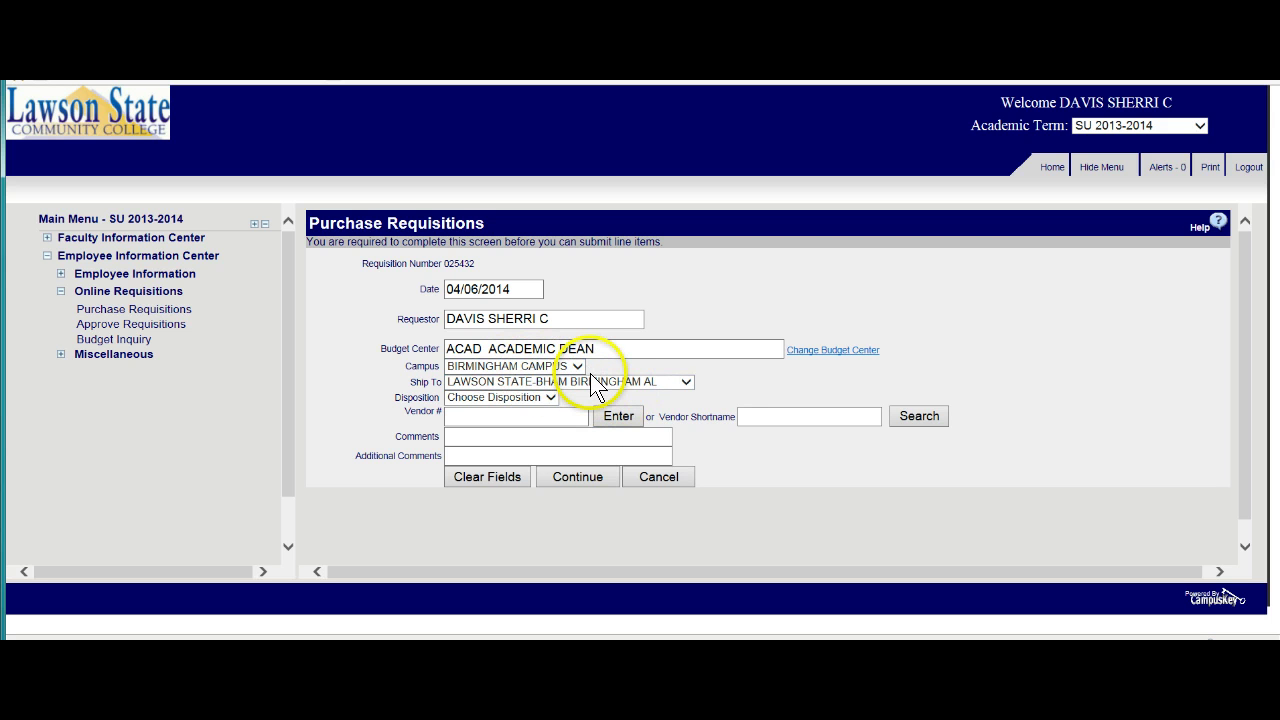
- Search for the vendor shortname "quill" and choose QUILL as the requisition's vendor
click(759, 416)
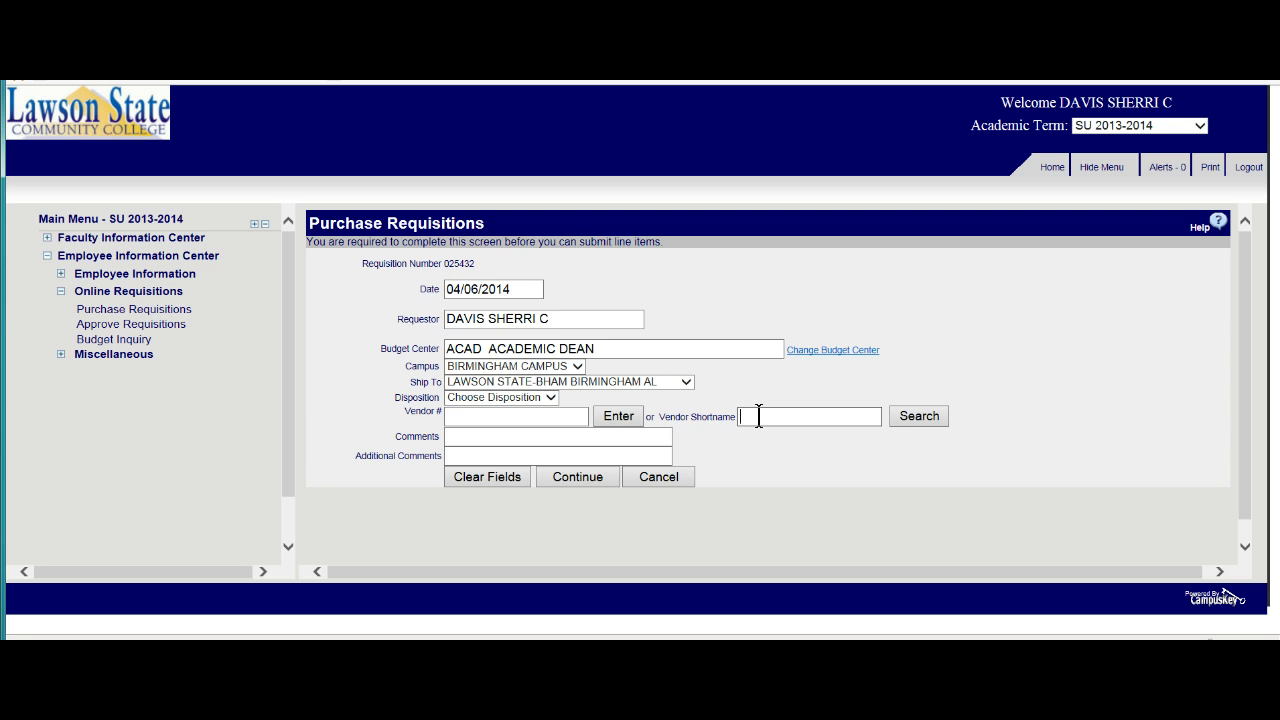
text(quill)
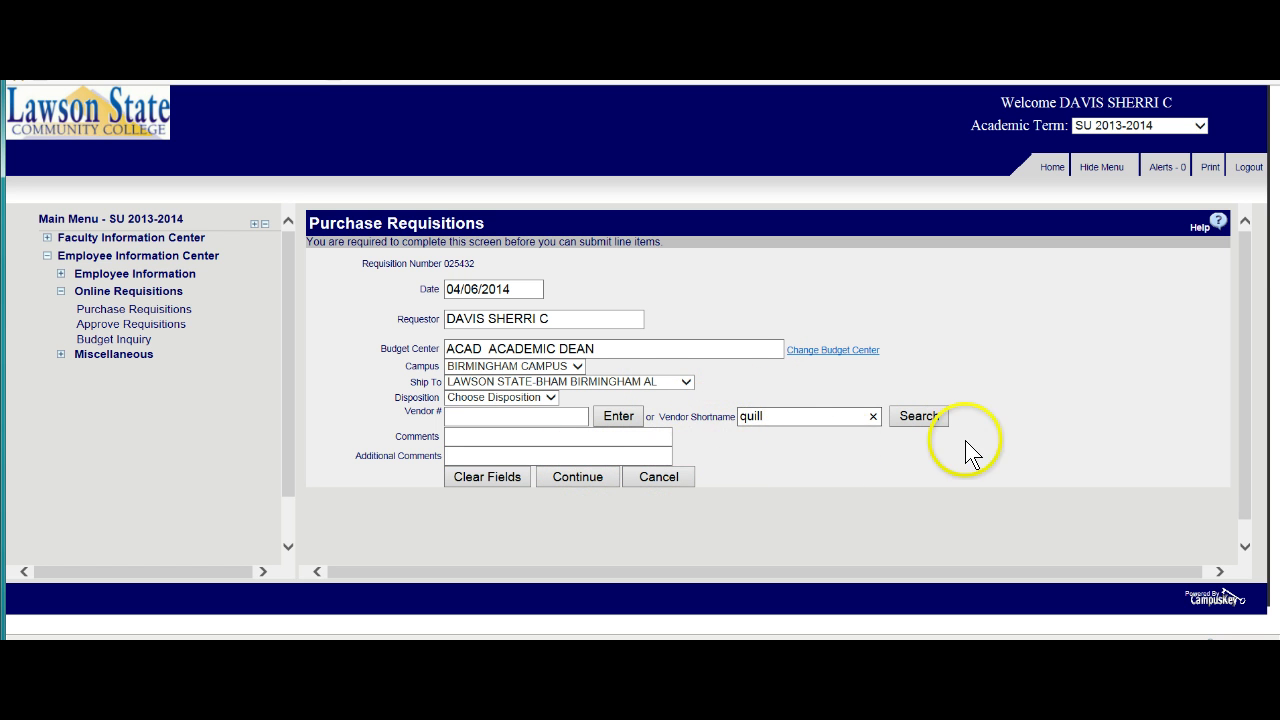
click(910, 414)
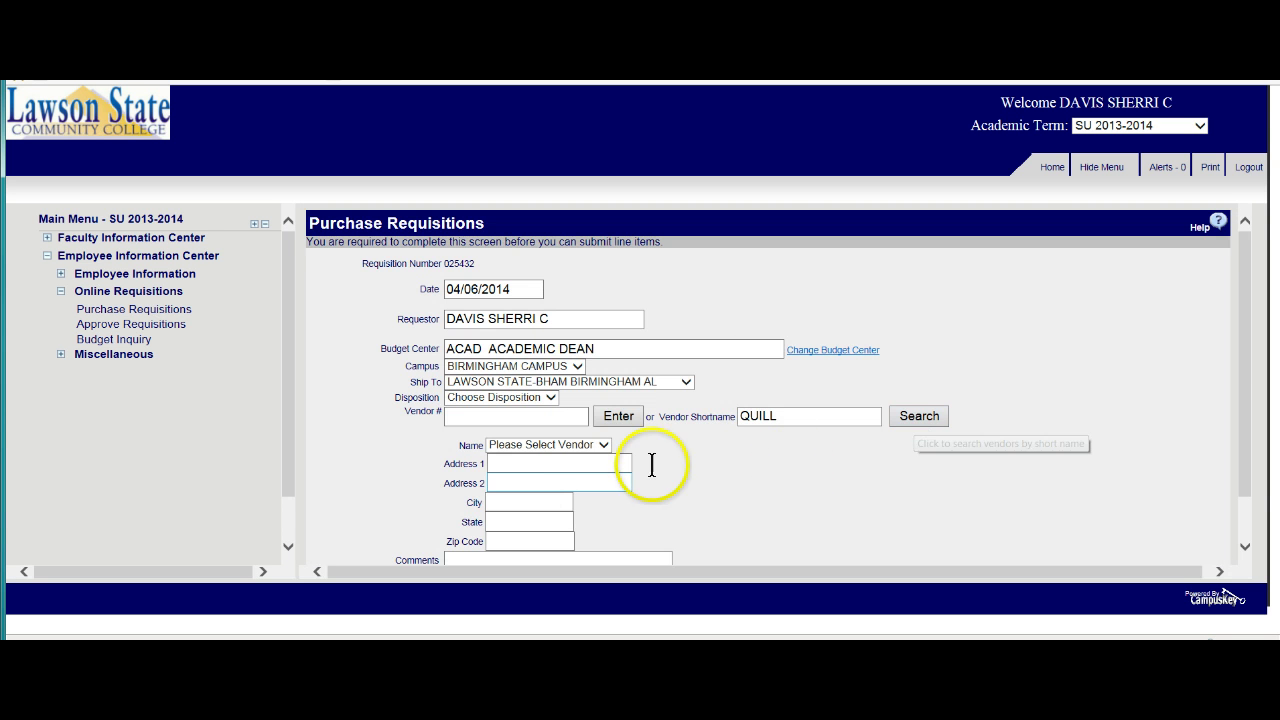
drag(1240, 355, 1243, 386)
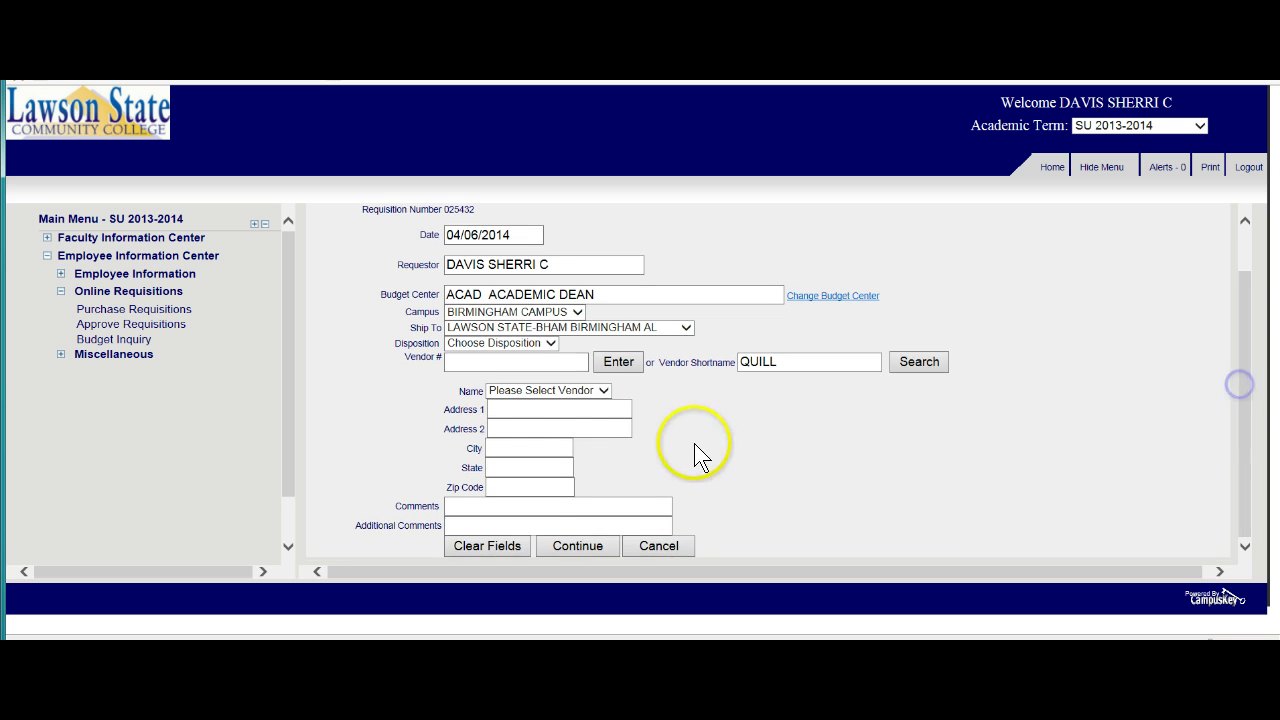
click(597, 391)
click(504, 403)
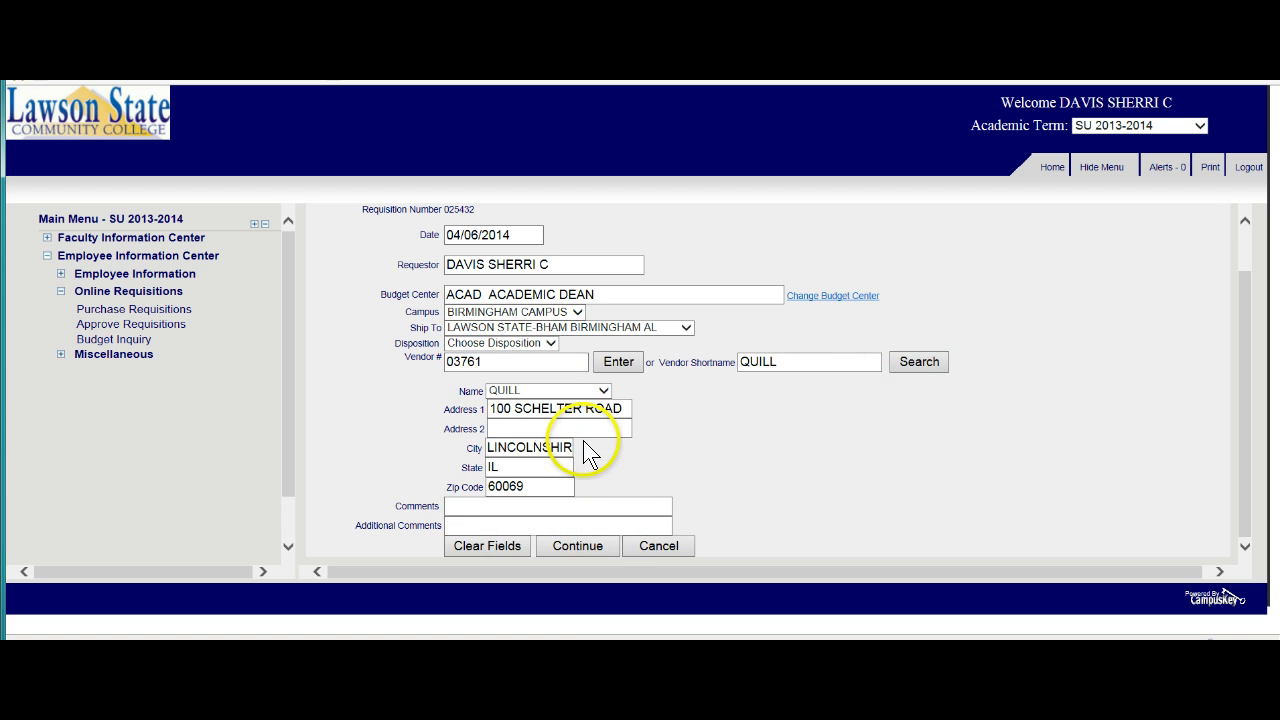
- Clear and reselect QUILL as the vendor name, and continue to the requisition's line items
click(603, 390)
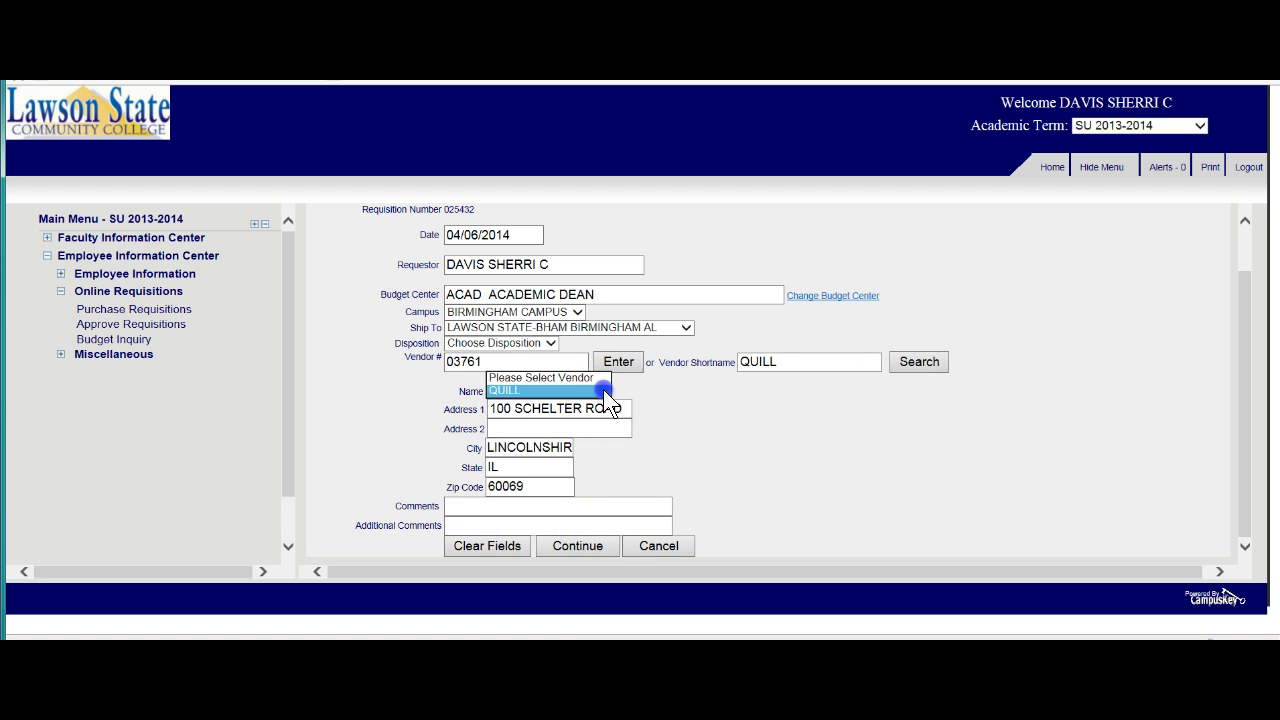
click(591, 377)
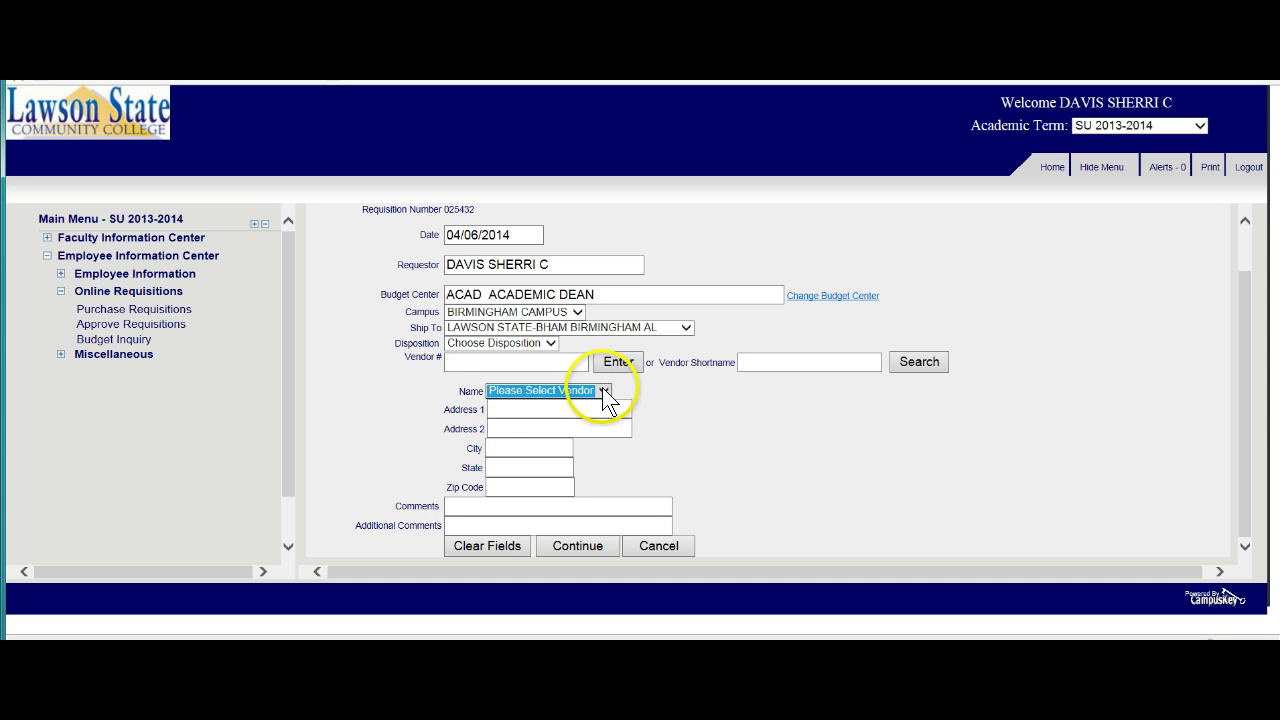
click(604, 391)
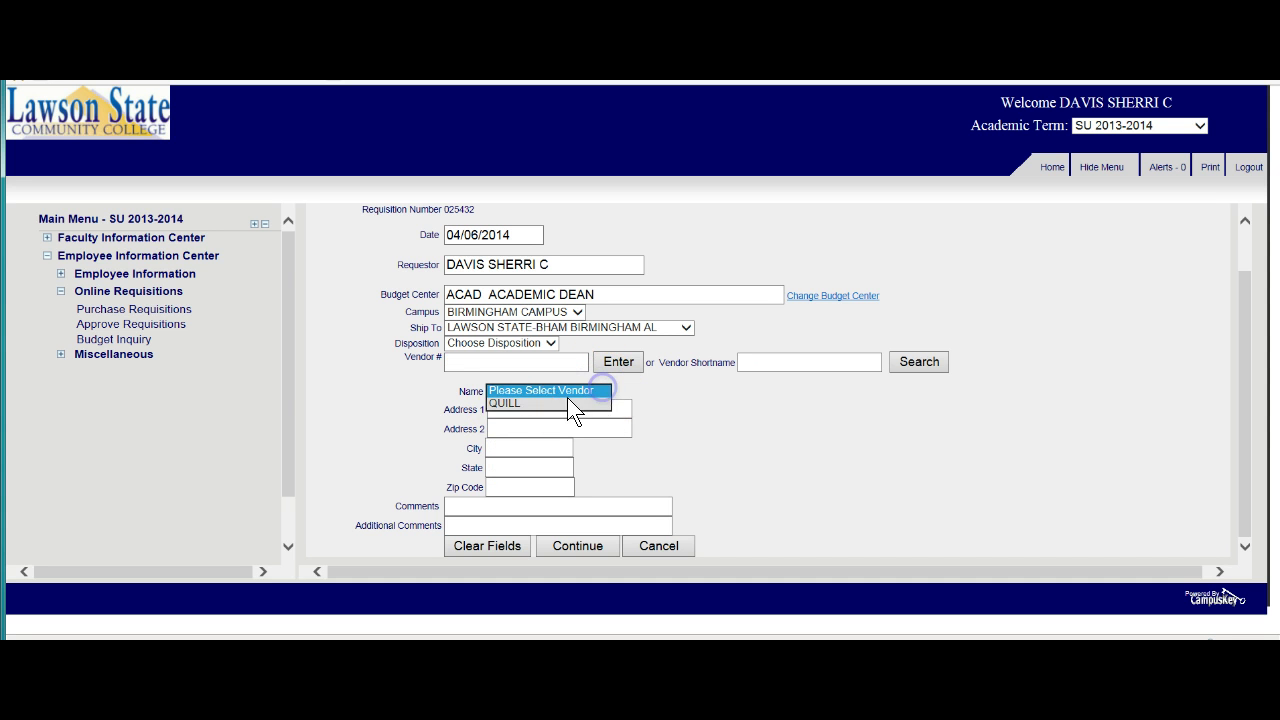
click(505, 402)
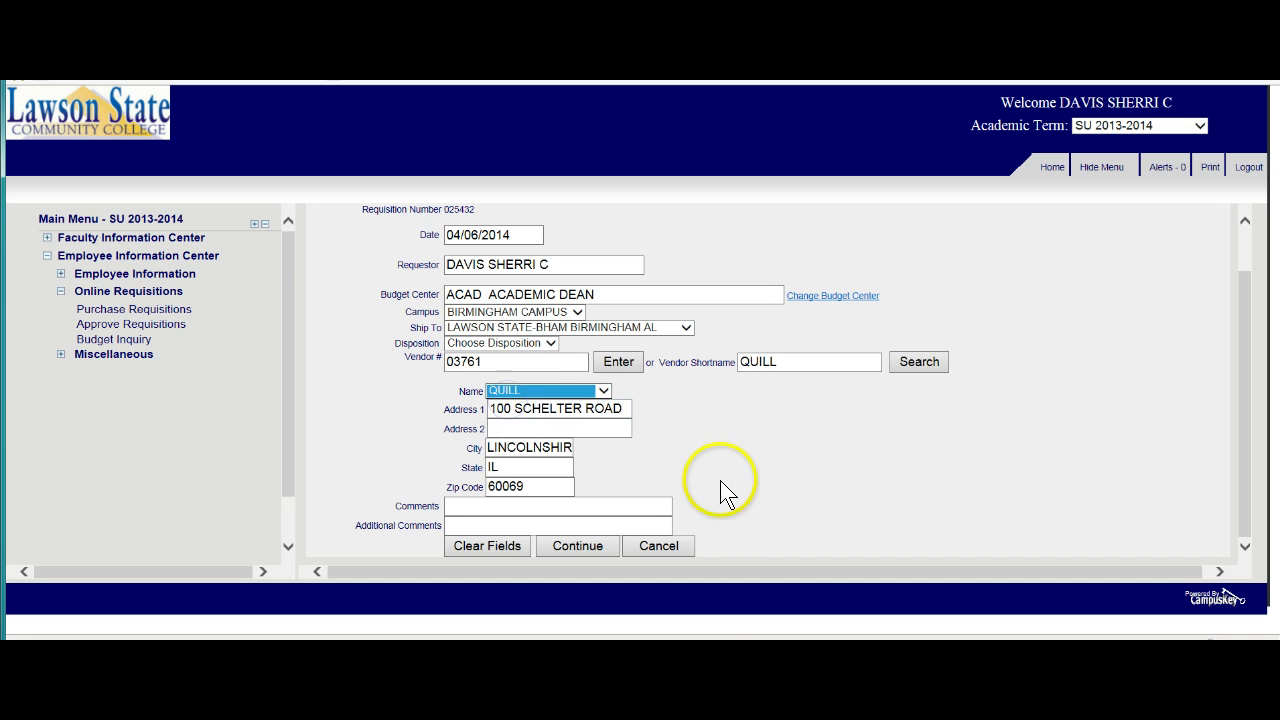
click(580, 548)
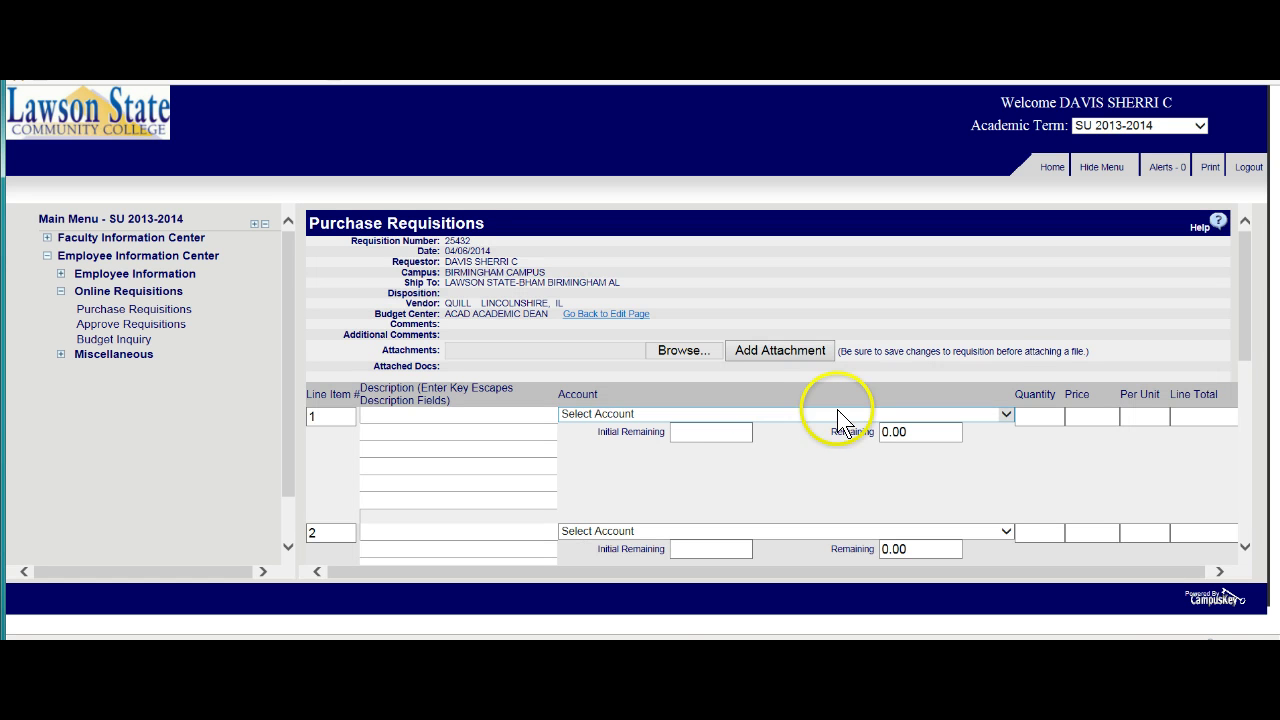
drag(1250, 283, 1245, 314)
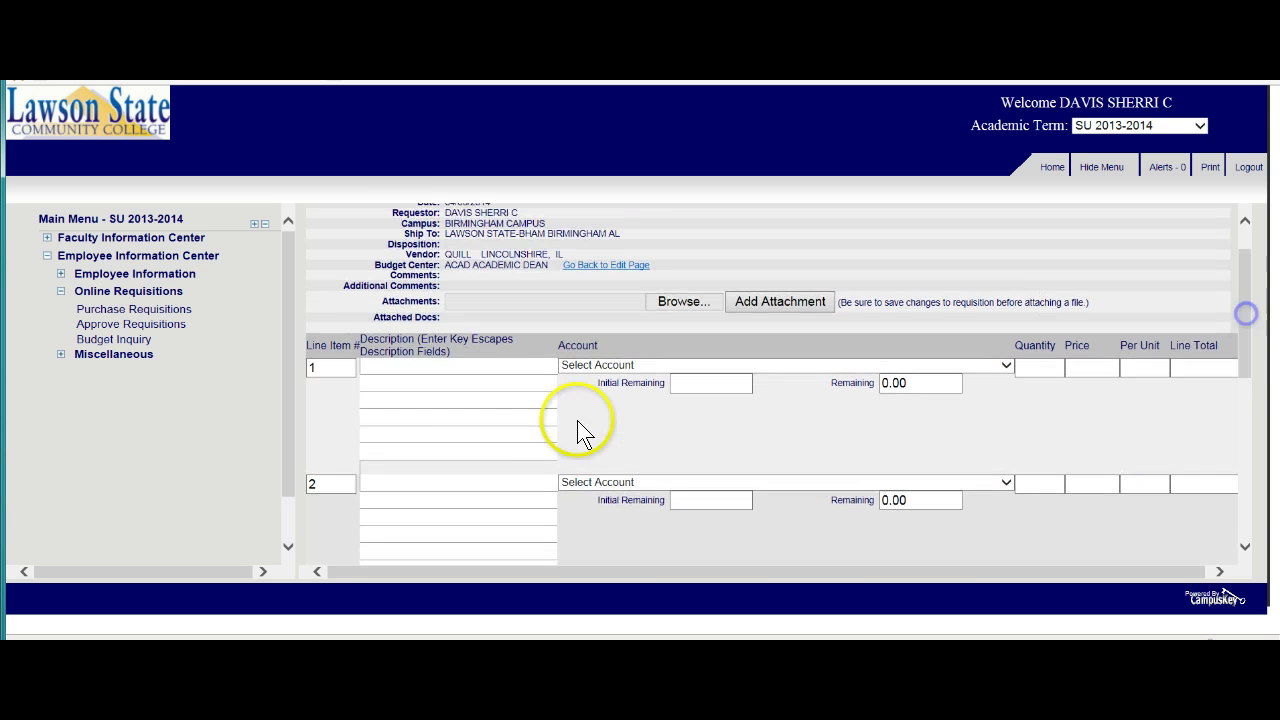
- Enter "Xerox Paper (carton)" as the description of line item 1
click(392, 366)
text(Xerp)
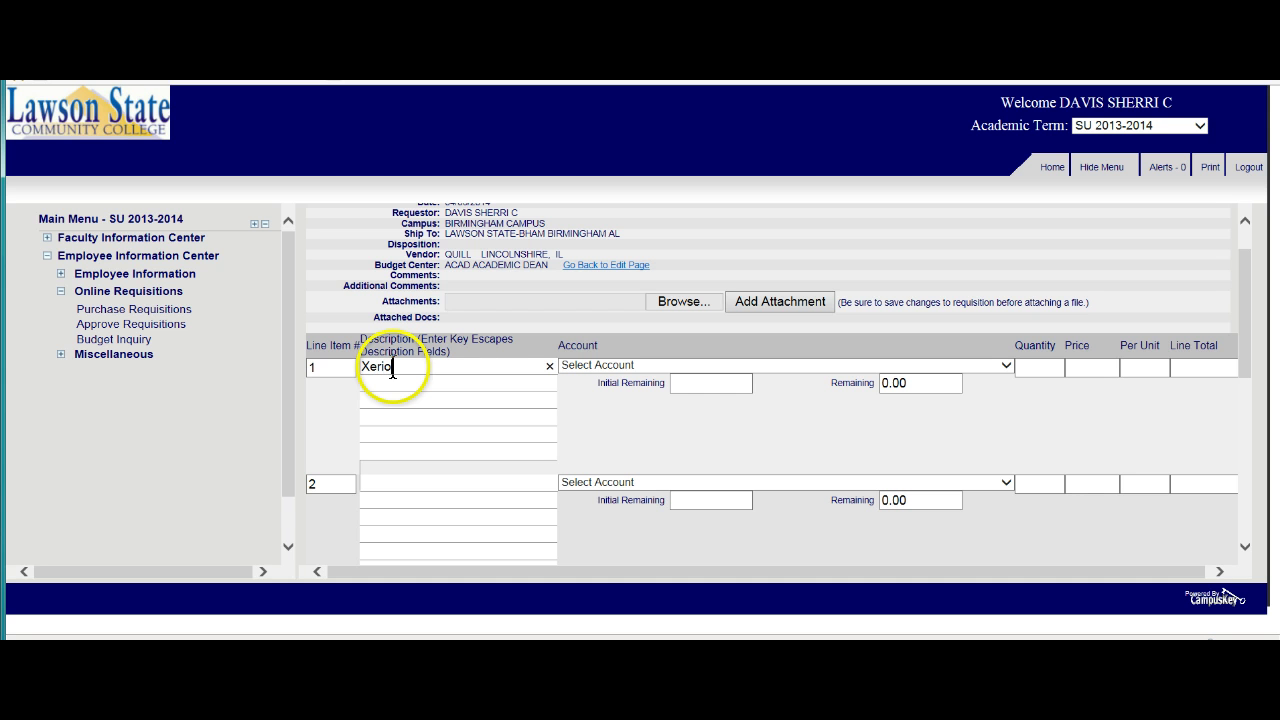
text(x)
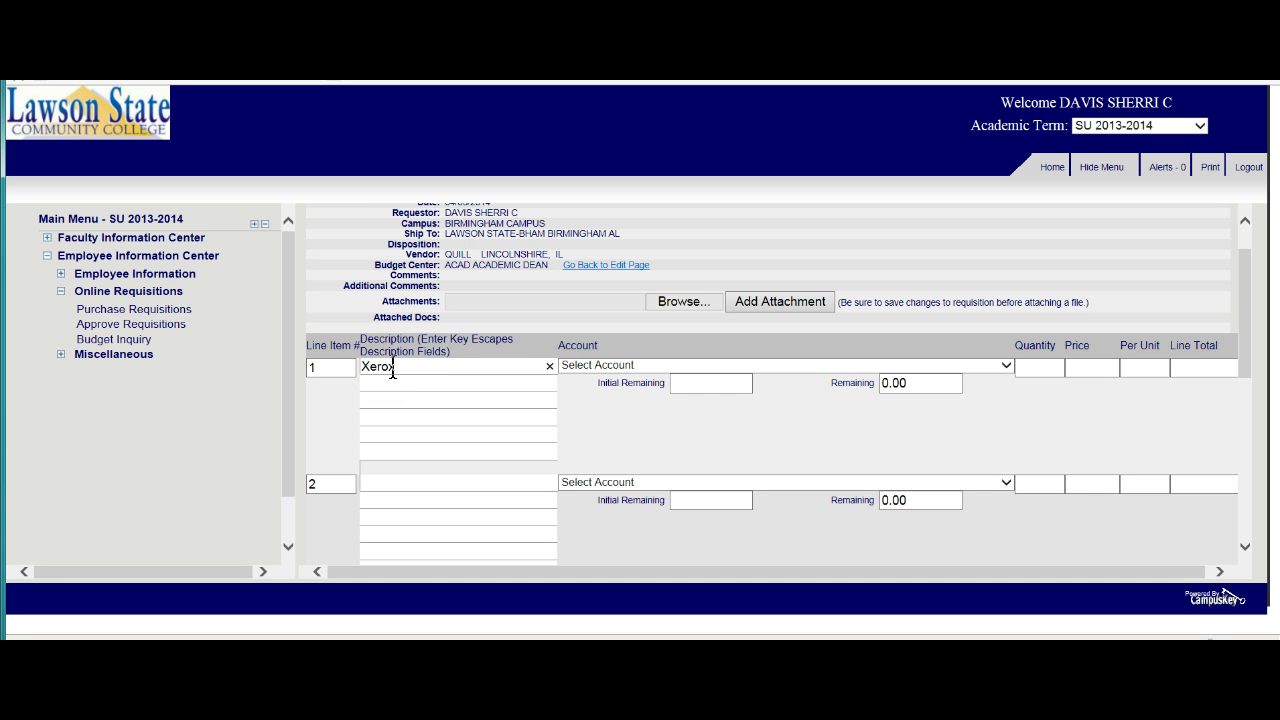
text( Pa)
text(per (carton))
click(372, 383)
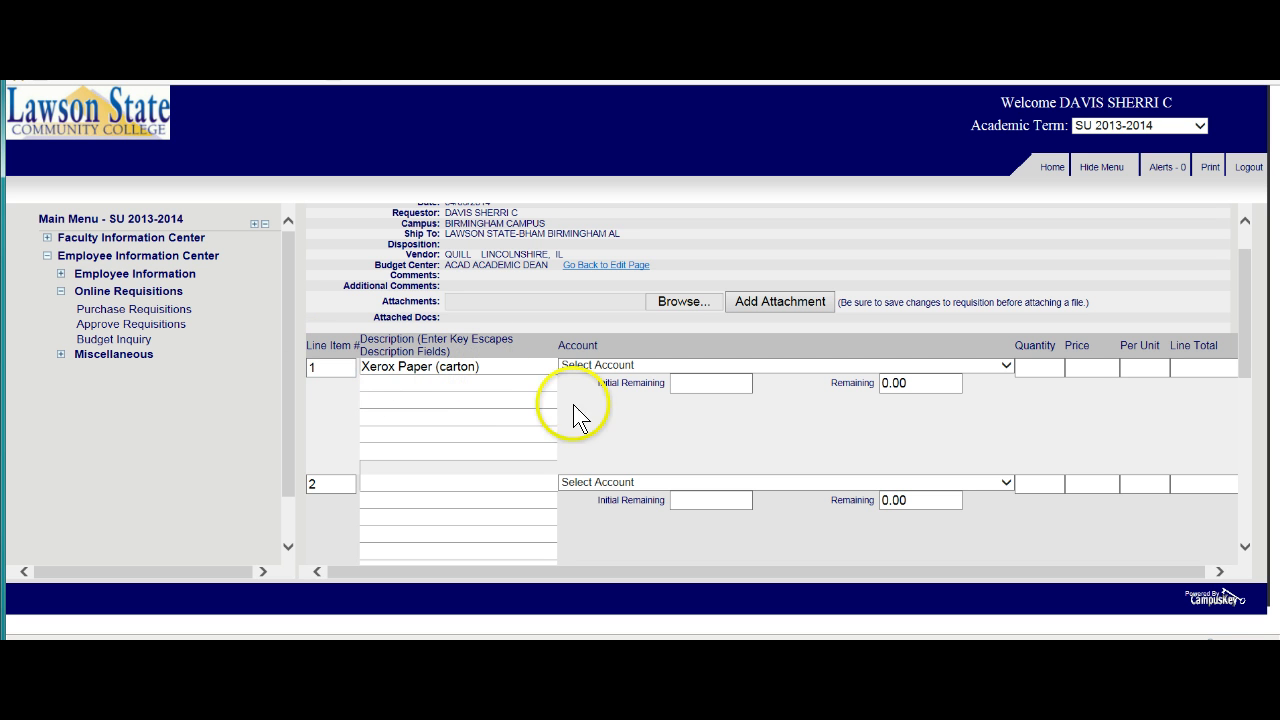
click(469, 381)
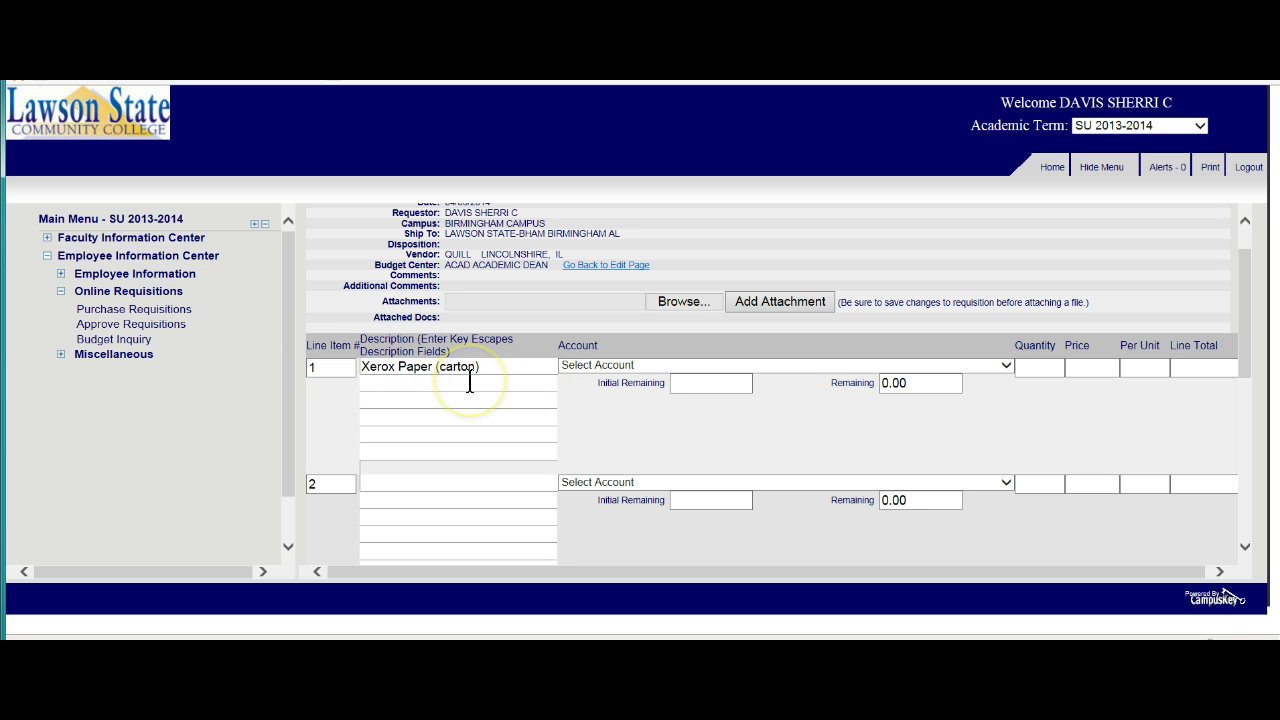
- Replace the first description row of line item 1 with the item code "IS2352352=52="
drag(481, 366, 318, 367)
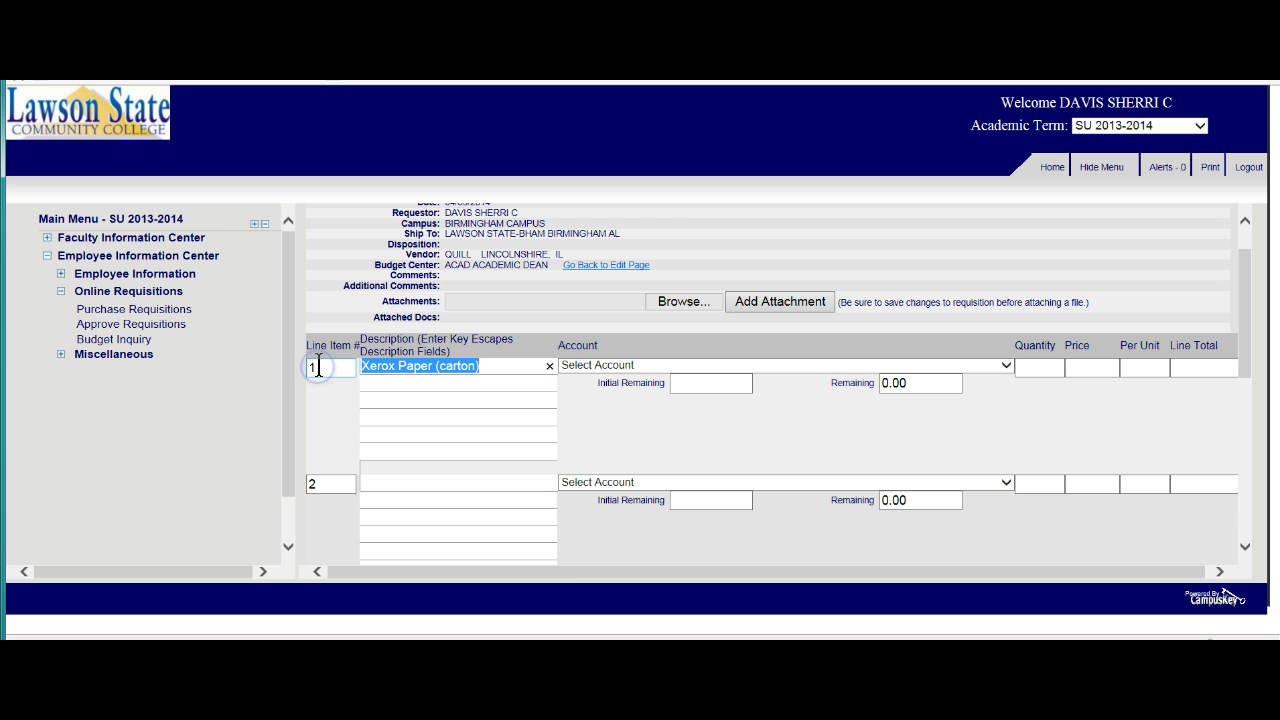
key(BackSpace)
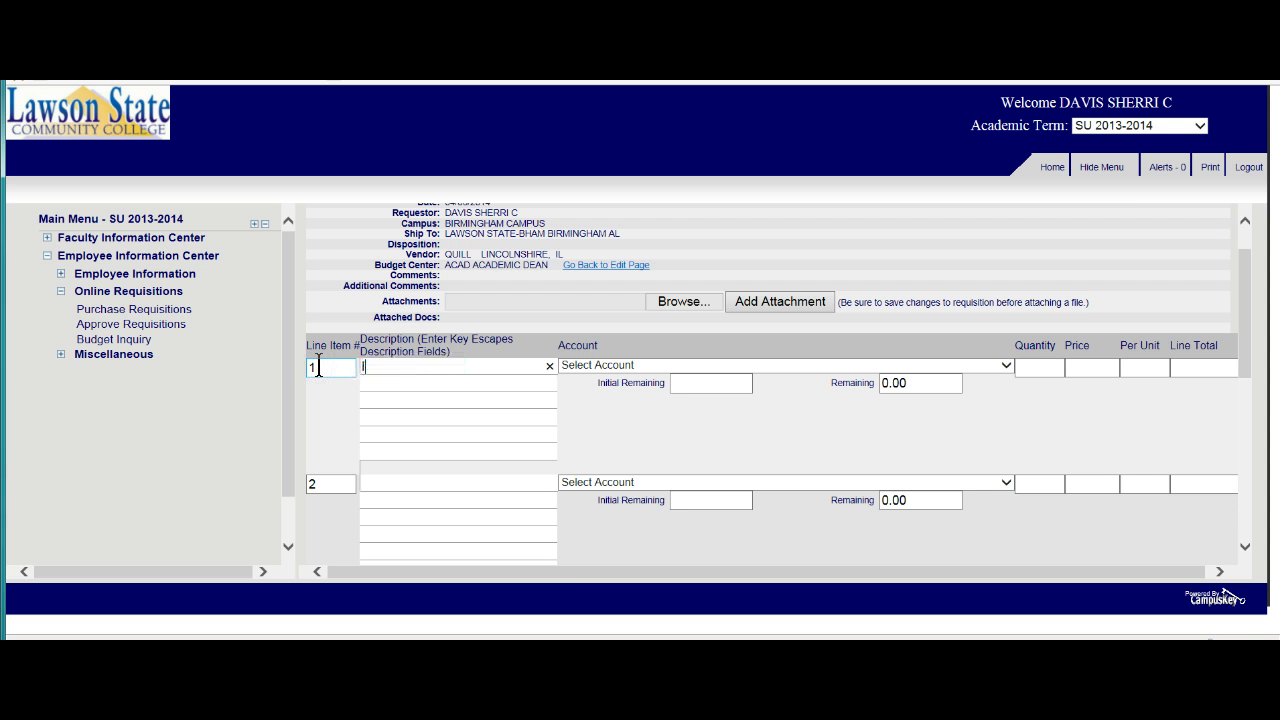
text(IS)
text(2352352=52=)
- Enter "hp" in the second description row of line item 1
click(375, 377)
text(p)
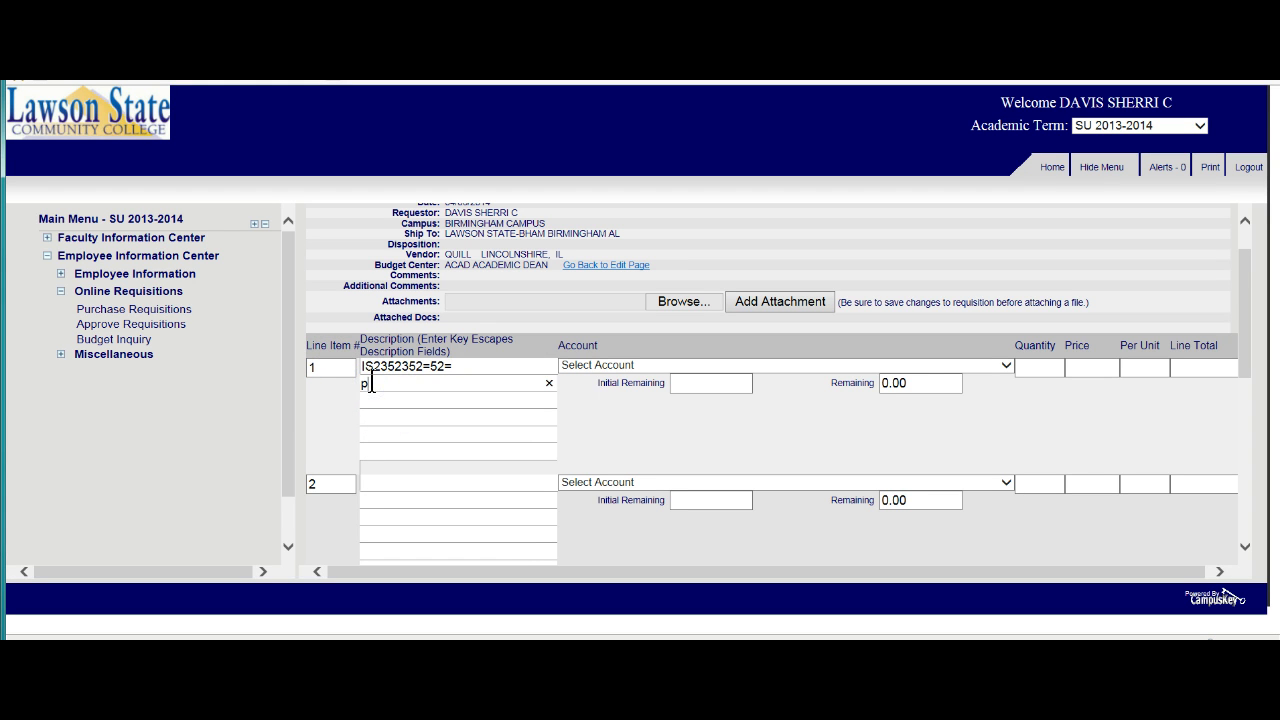
key(BackSpace)
text(hprewtr)
key(BackSpace)
key(BackSpace)
key(BackSpace)
key(BackSpace)
key(BackSpace)
- Replace the first description row of line item 1 with "Xerox paper (Carton)"
click(418, 402)
drag(486, 366, 291, 345)
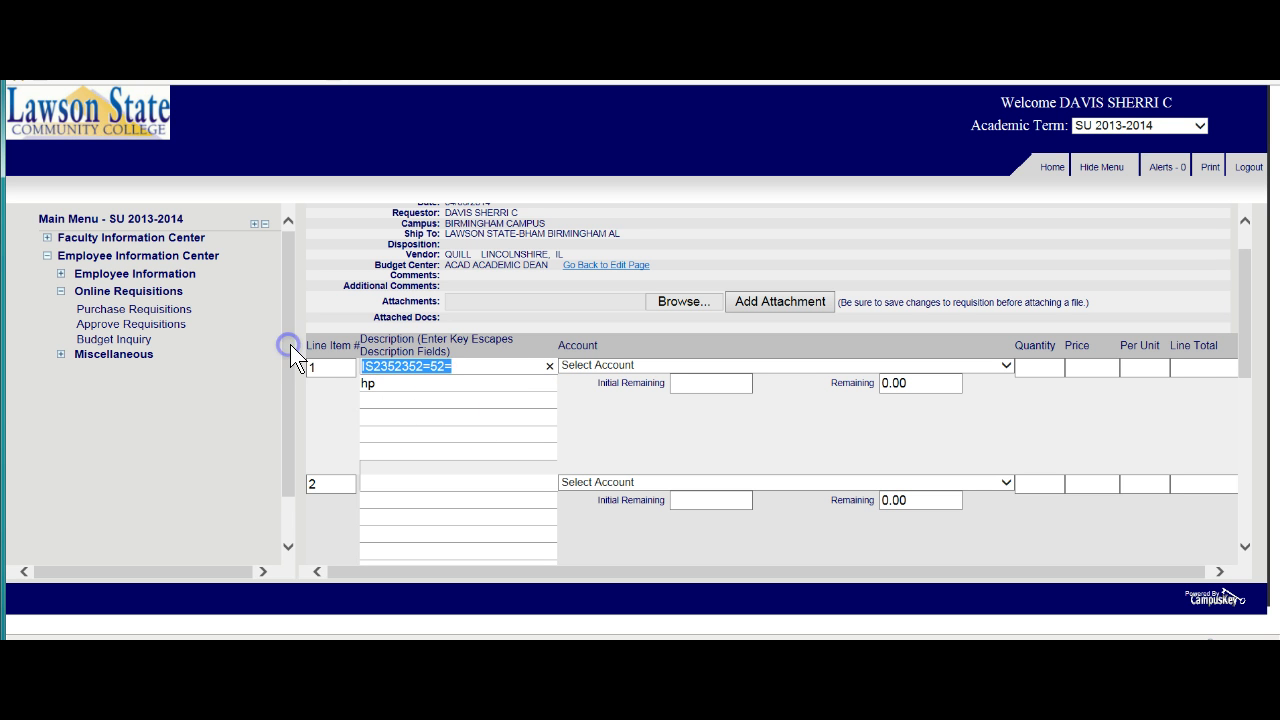
text(xER)
key(BackSpace)
key(BackSpace)
key(BackSpace)
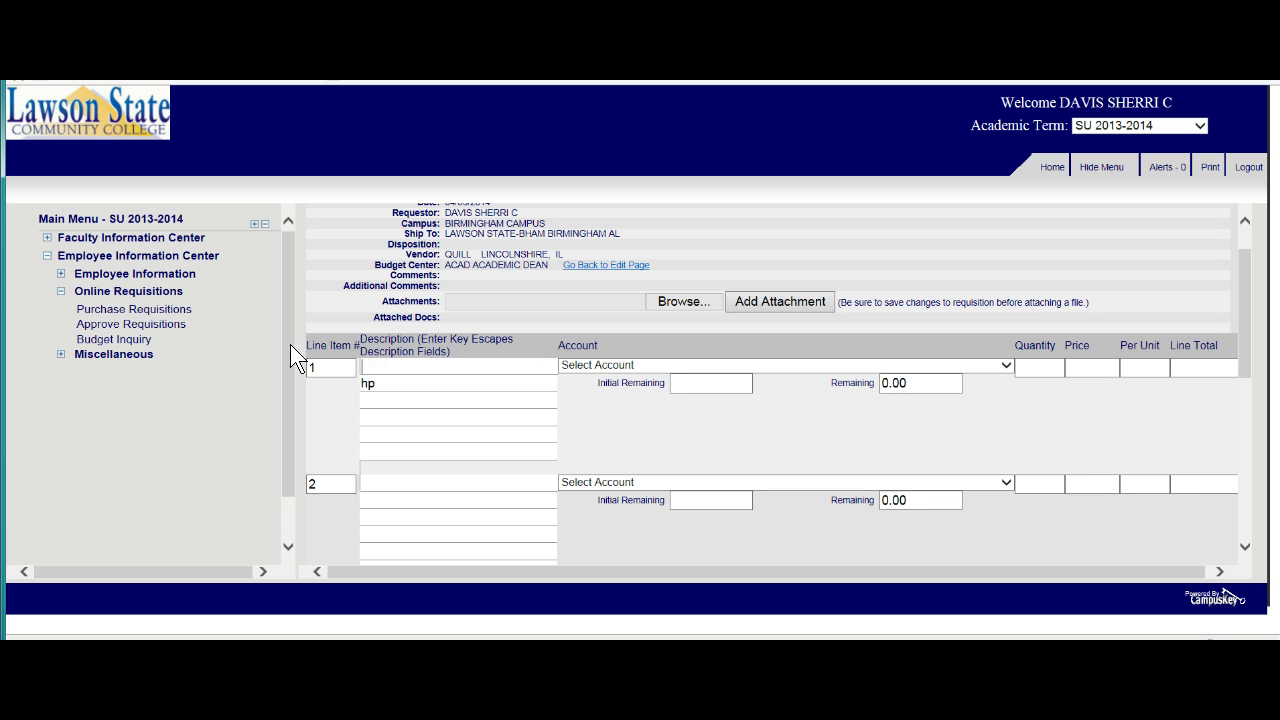
text(Xerox paper (Carton))
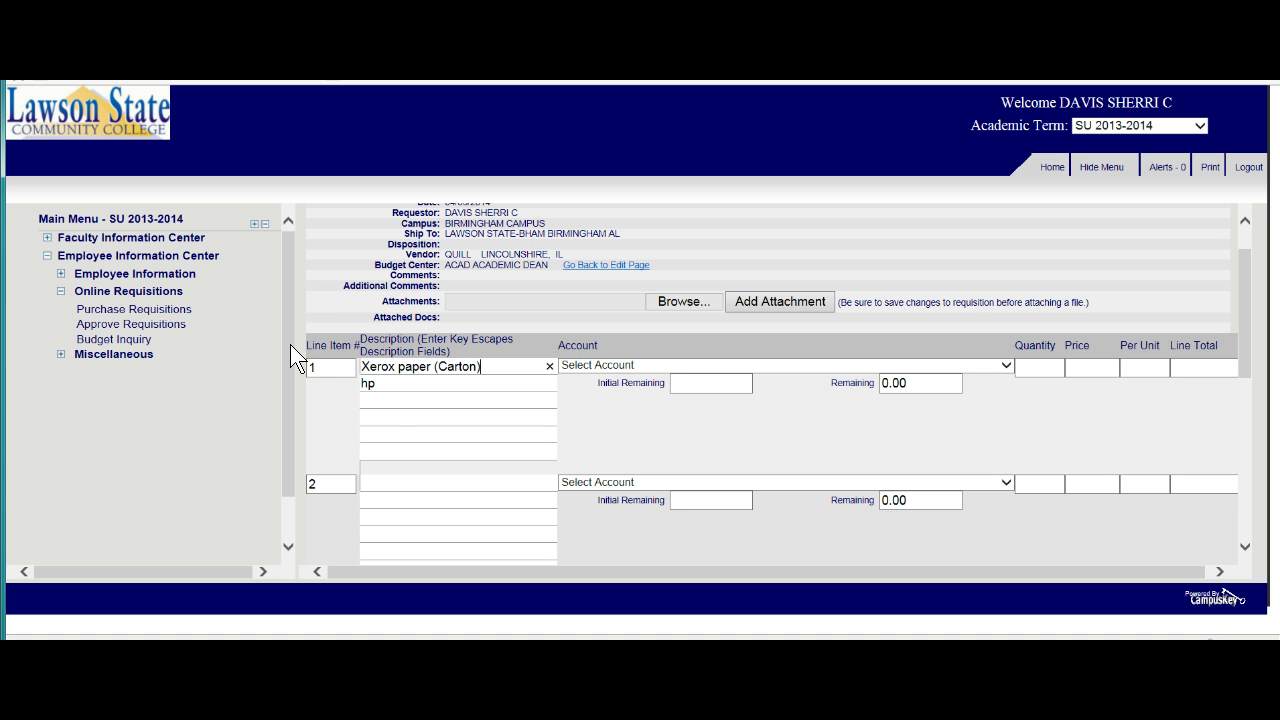
- Replace the second description row of line item 1 with the item code "455454055i405i9"
click(367, 388)
key(BackSpace)
key(BackSpace)
text(455454055i405i9)
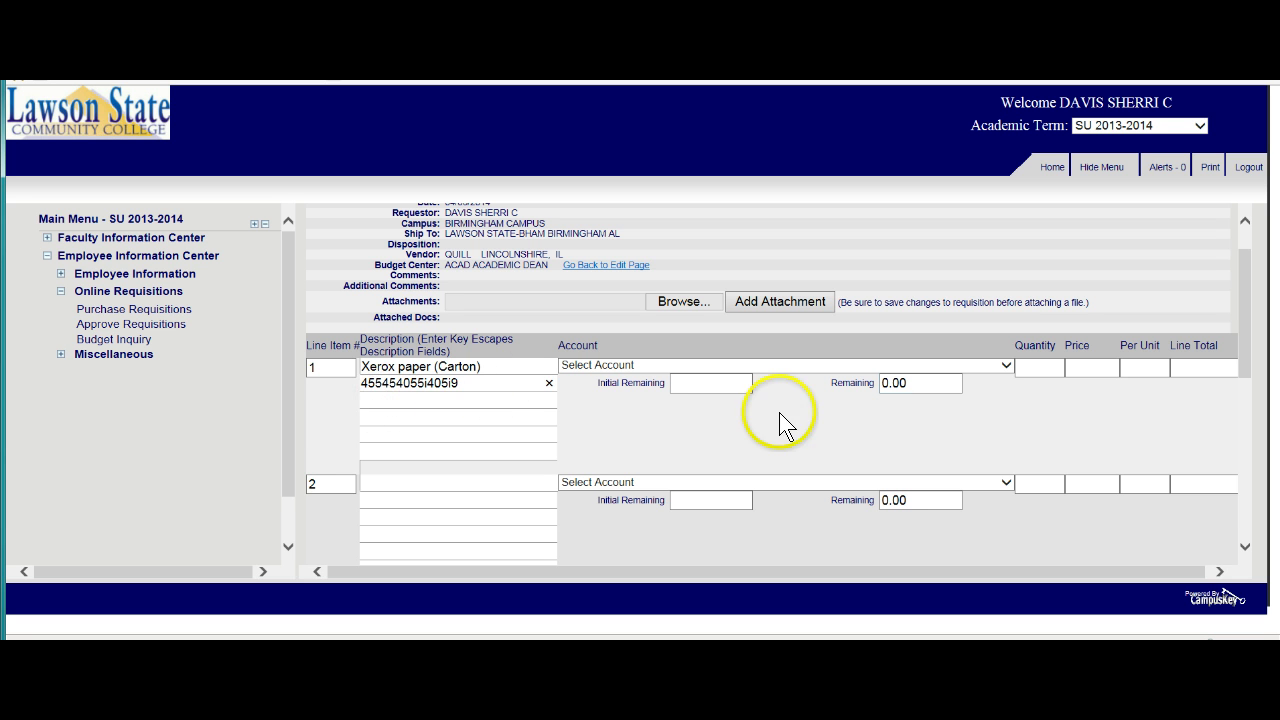
- Charge line item 1 to account 04.6050.641, ACAD MATERIALS AND SUPPLIES
click(1005, 364)
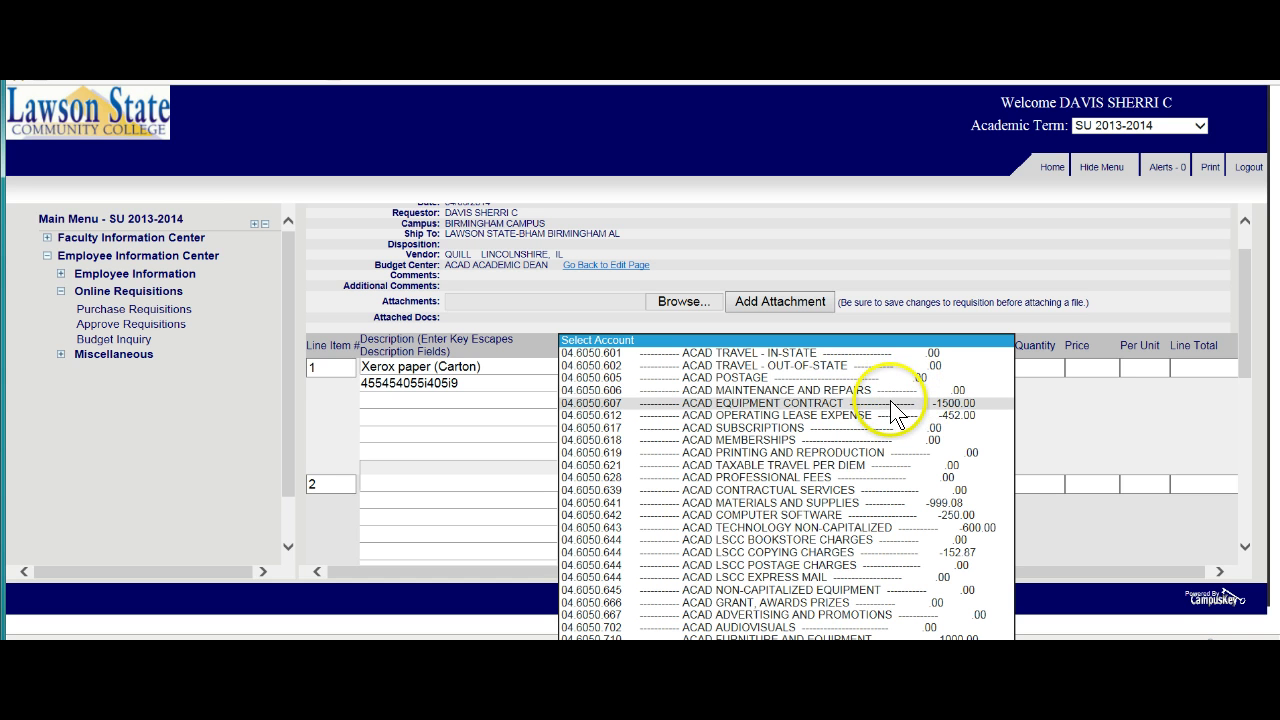
click(893, 405)
click(1003, 365)
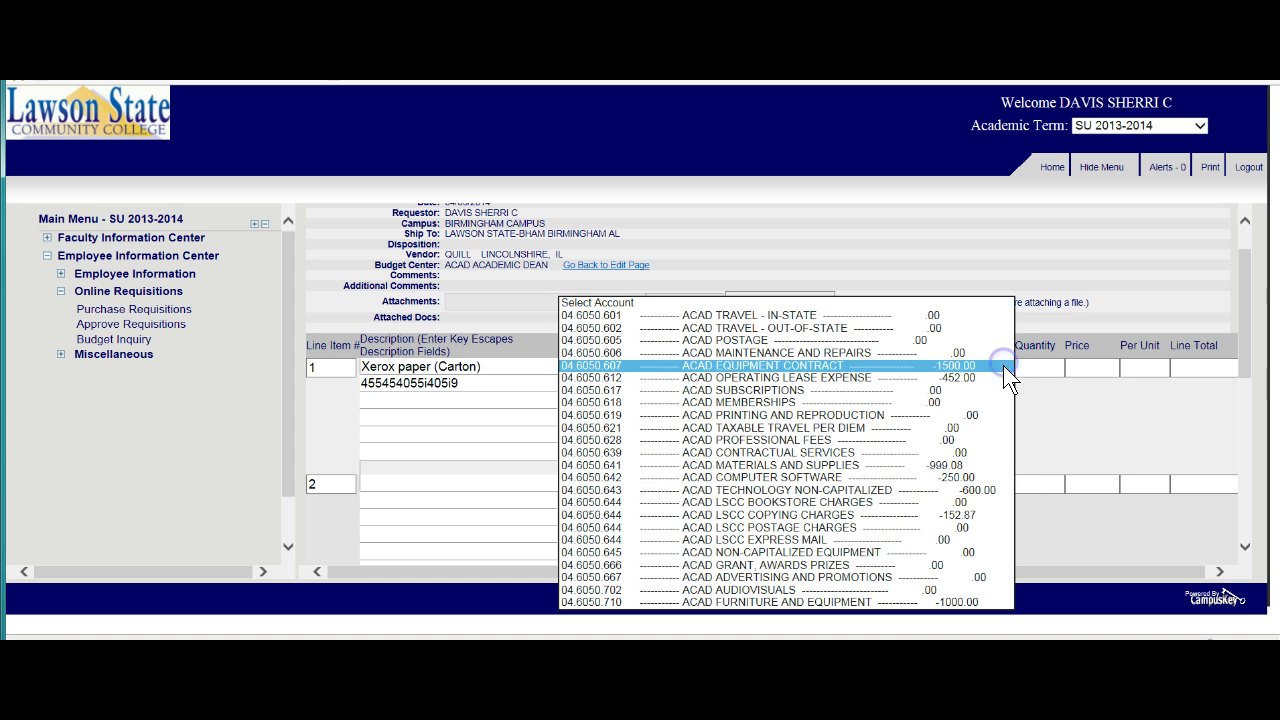
click(900, 463)
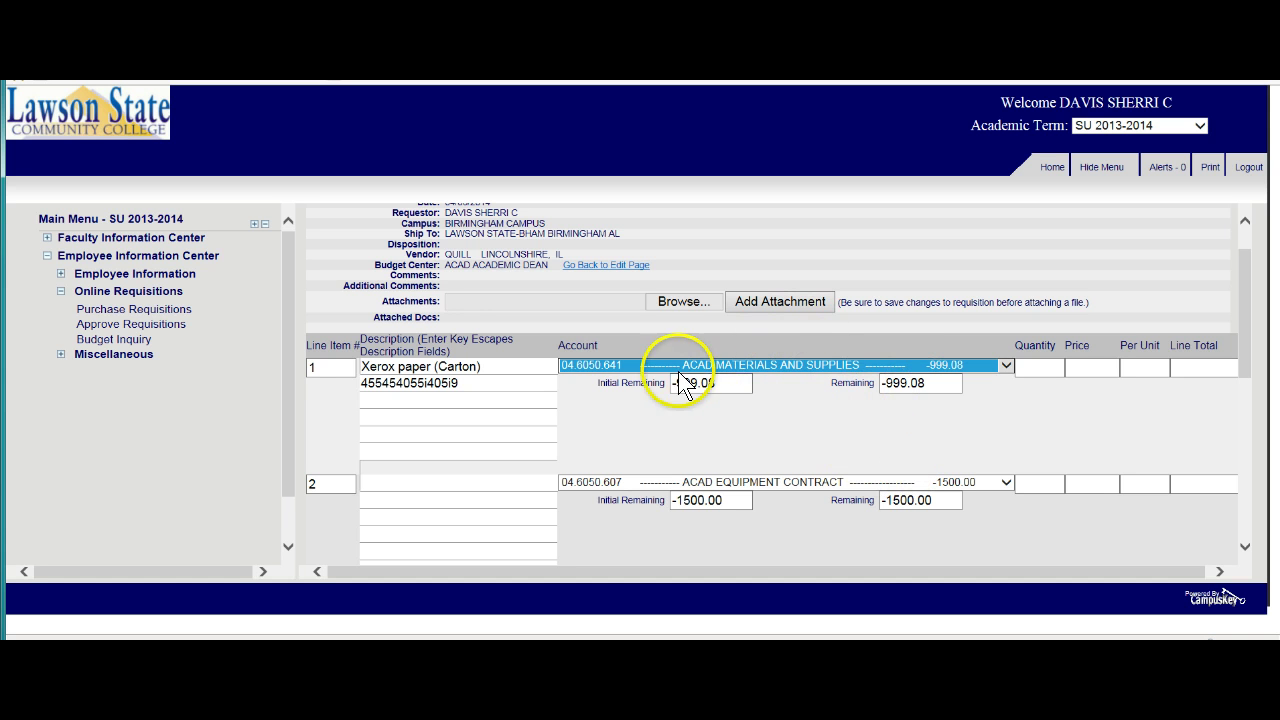
- Set line item 1's quantity to 10 and its price to 15.99, and let its line total calculate
click(1035, 367)
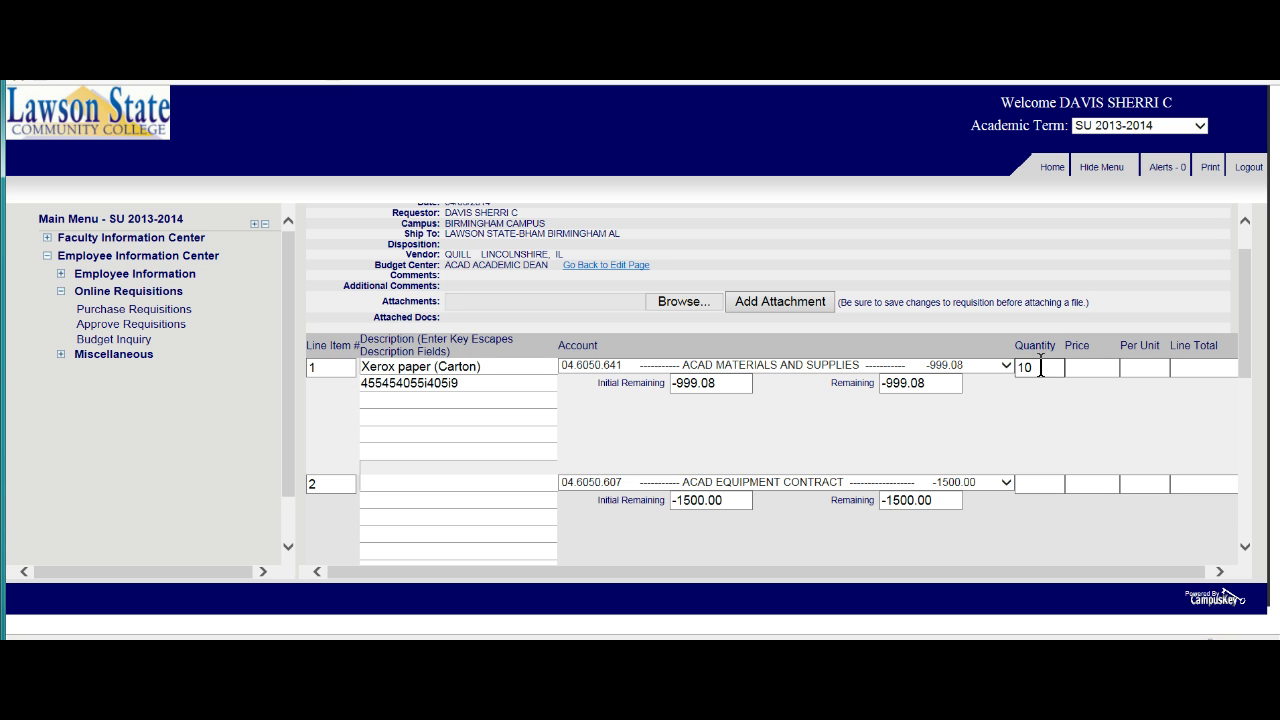
click(1089, 368)
click(1101, 368)
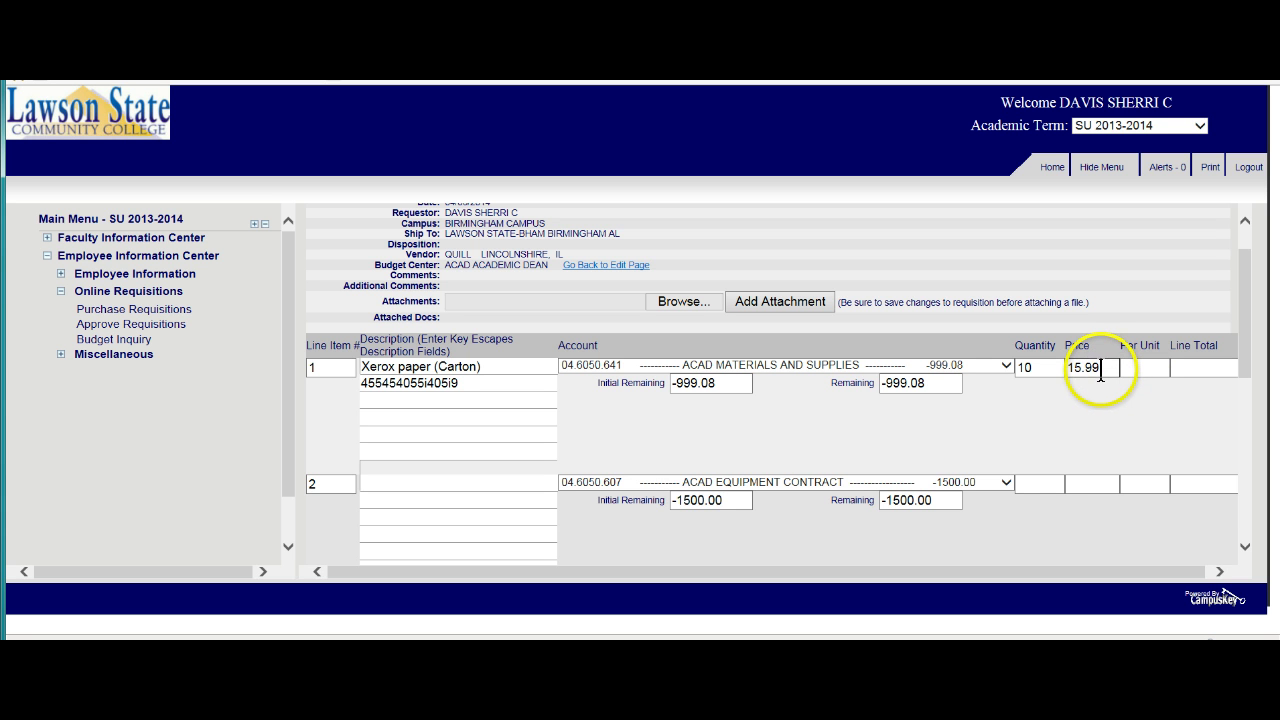
click(1086, 372)
click(1043, 386)
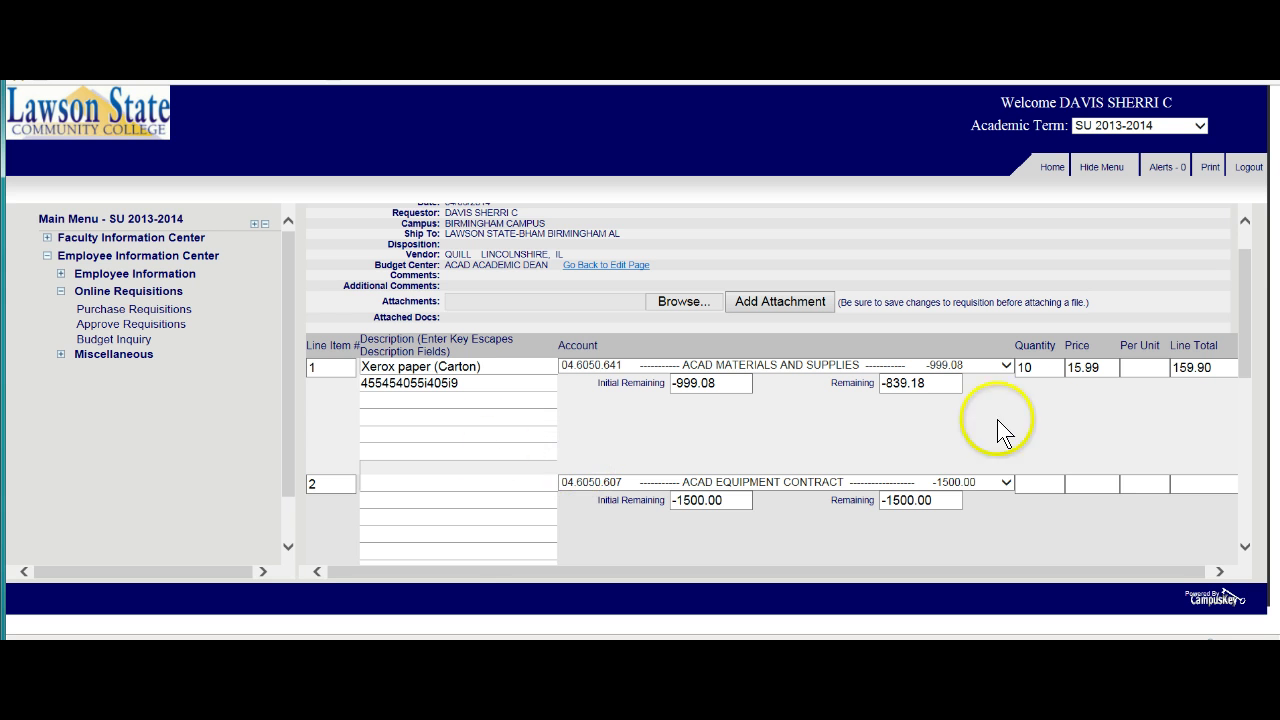
- Describe line item 2 as "Xerox Scanner" with the item code "t4i405240545" in the second description row
drag(1240, 294, 1241, 338)
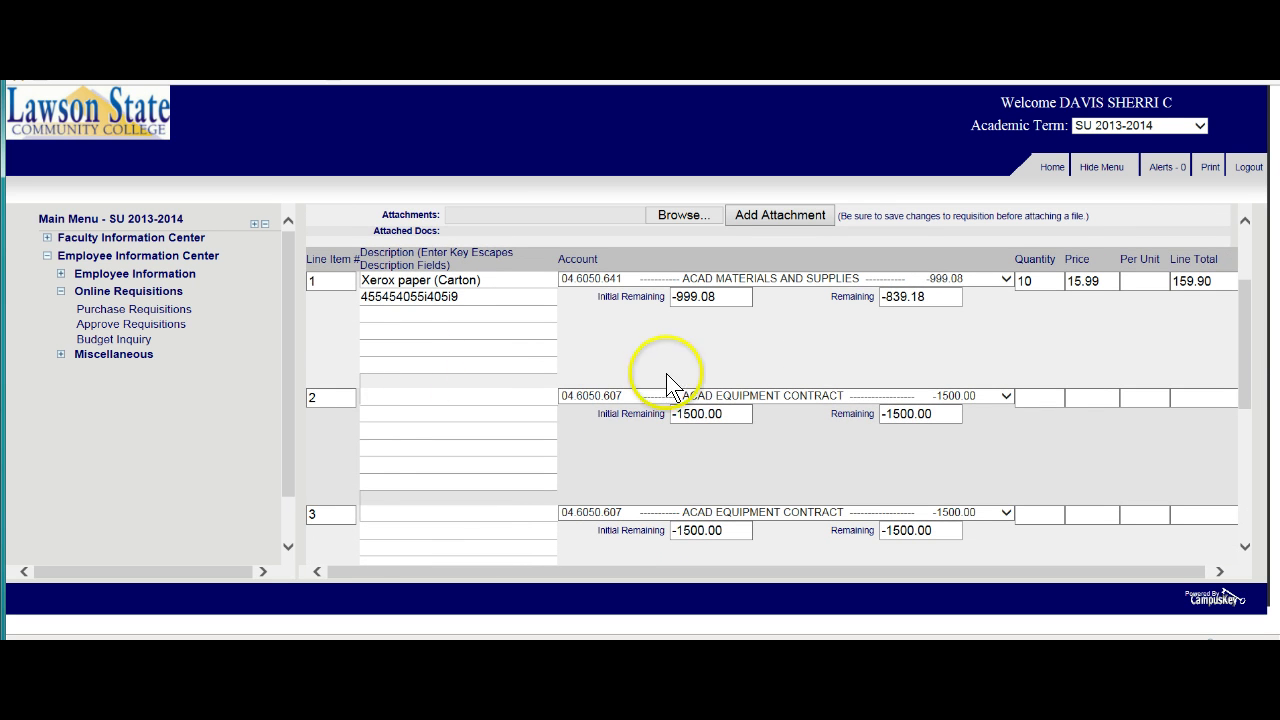
mouse_move(1247, 330)
mouse_down()
mouse_move(1246, 371)
mouse_move(1250, 328)
mouse_up()
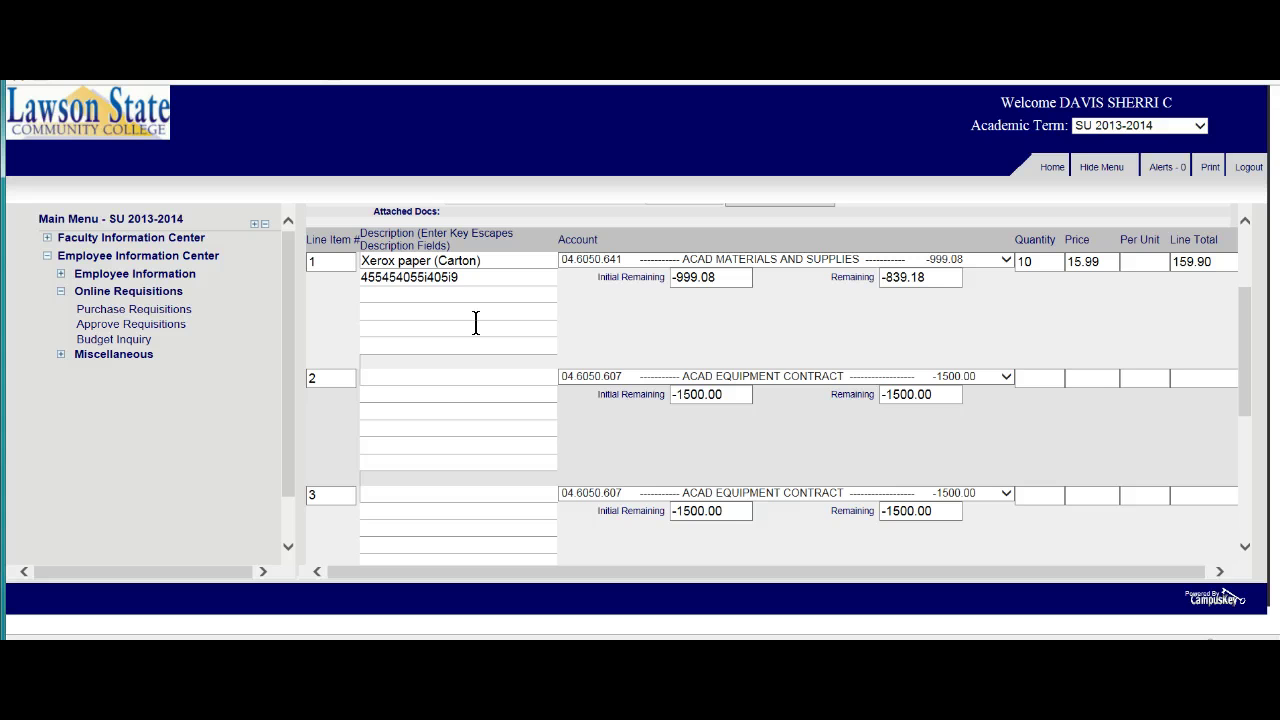
click(391, 372)
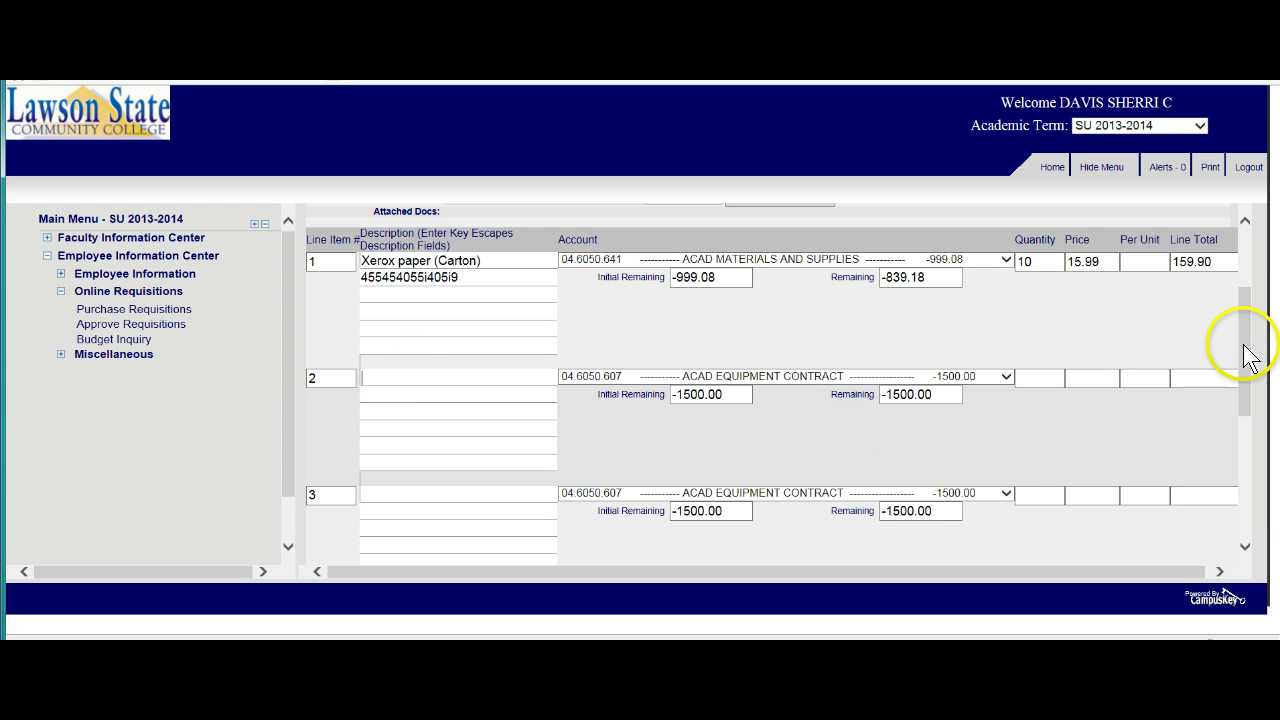
mouse_move(1246, 346)
mouse_down()
mouse_move(1249, 390)
mouse_move(1248, 330)
mouse_move(1254, 363)
mouse_move(1268, 330)
mouse_move(1268, 380)
mouse_move(1262, 345)
mouse_up()
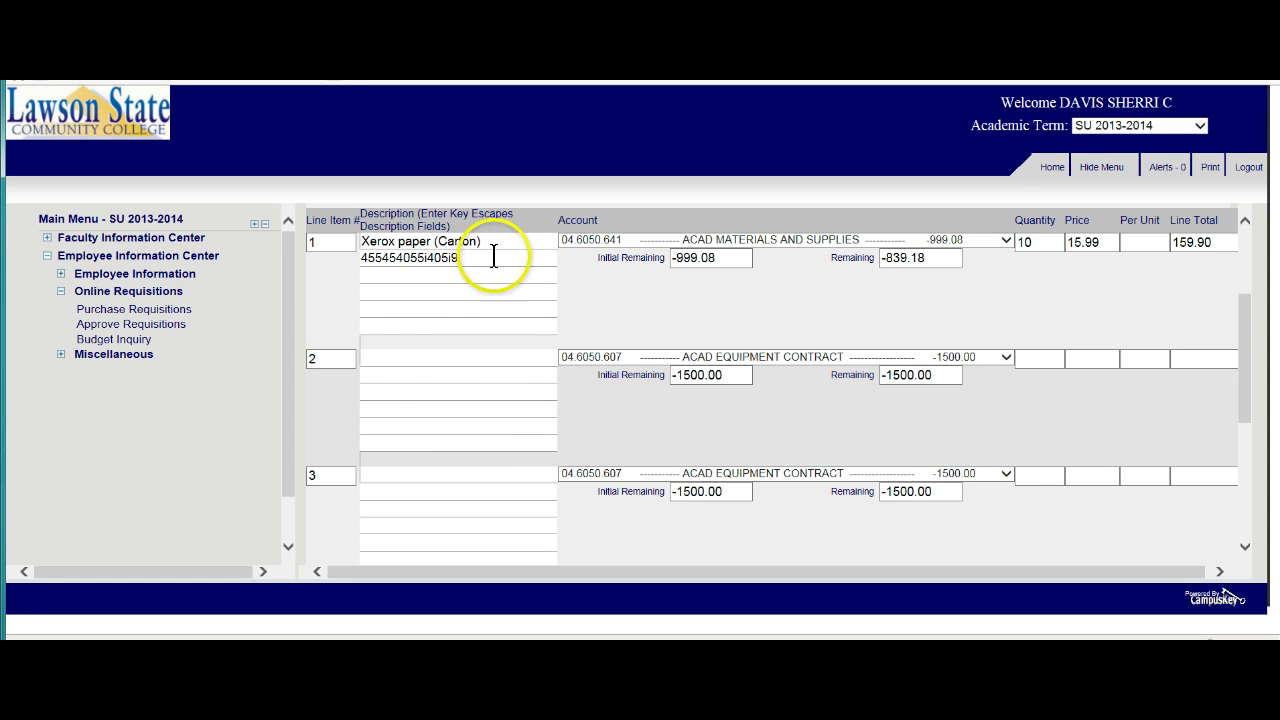
click(411, 357)
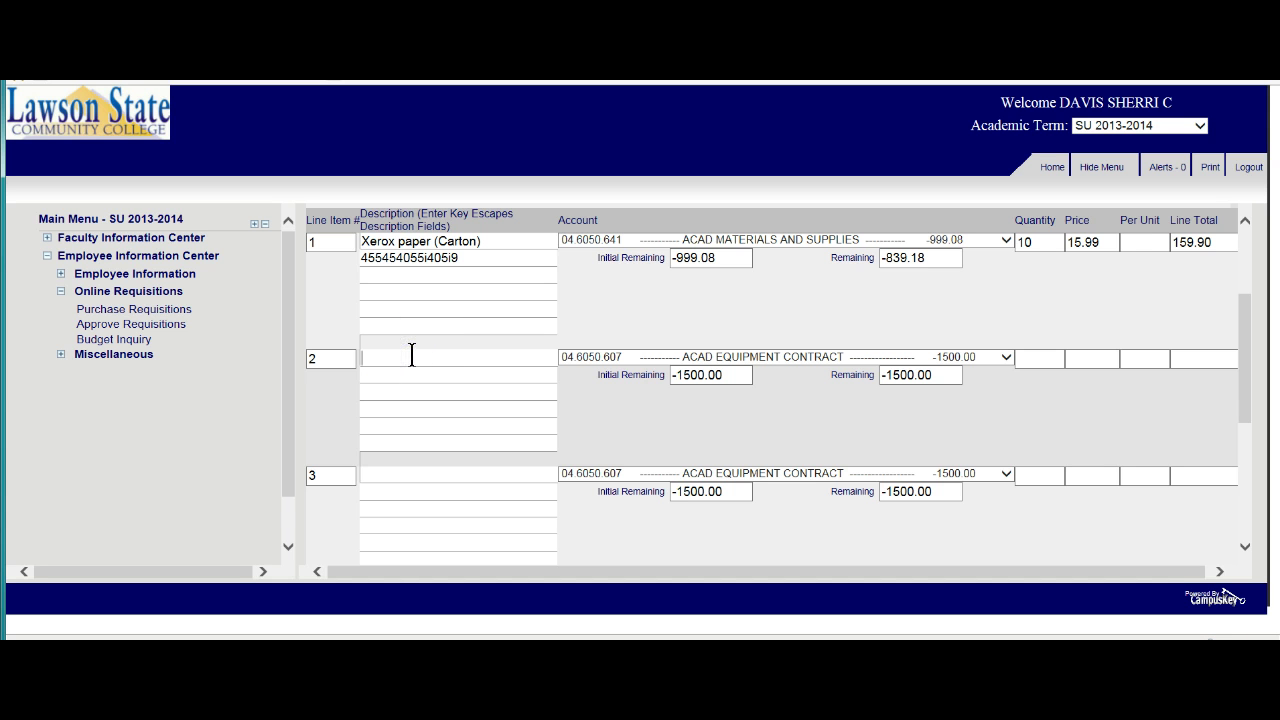
text(Su)
key(BackSpace)
key(BackSpace)
text(Xerox Scan)
click(400, 373)
click(399, 365)
text(t4i405240545)
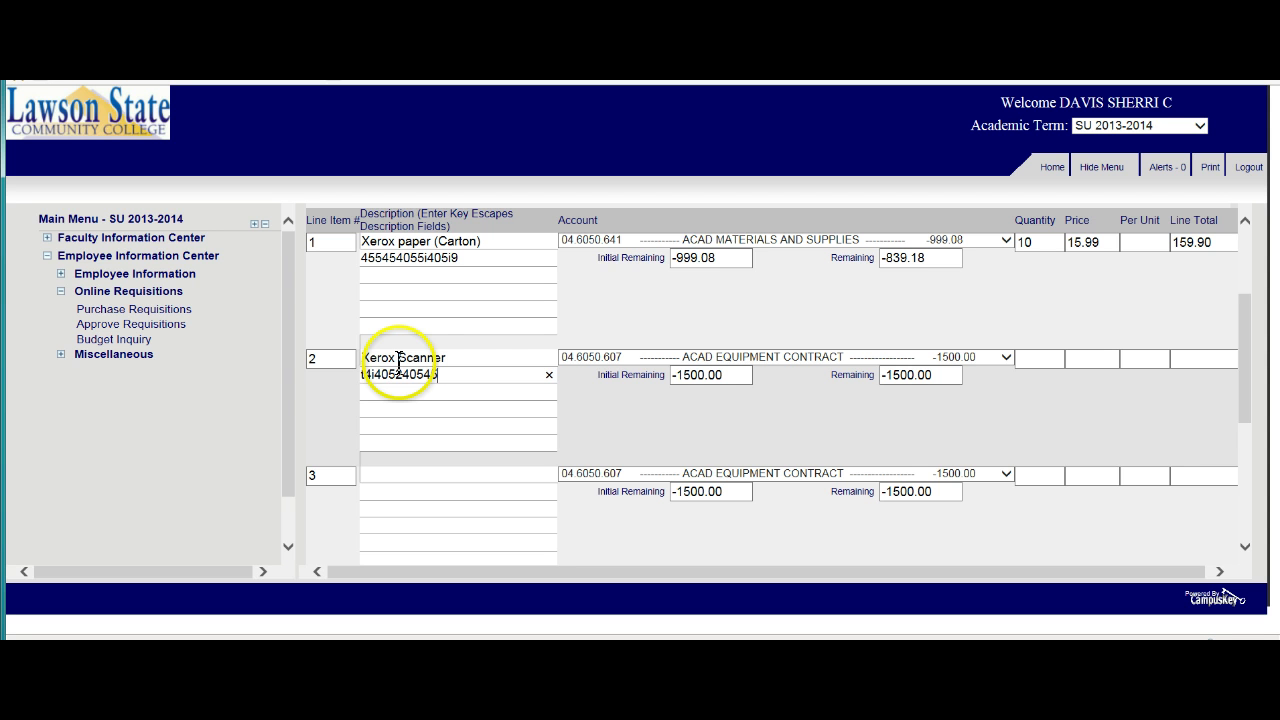
- Charge line item 2 to account 04.6050.710, ACAD FURNITURE AND EQUIPMENT
click(1006, 357)
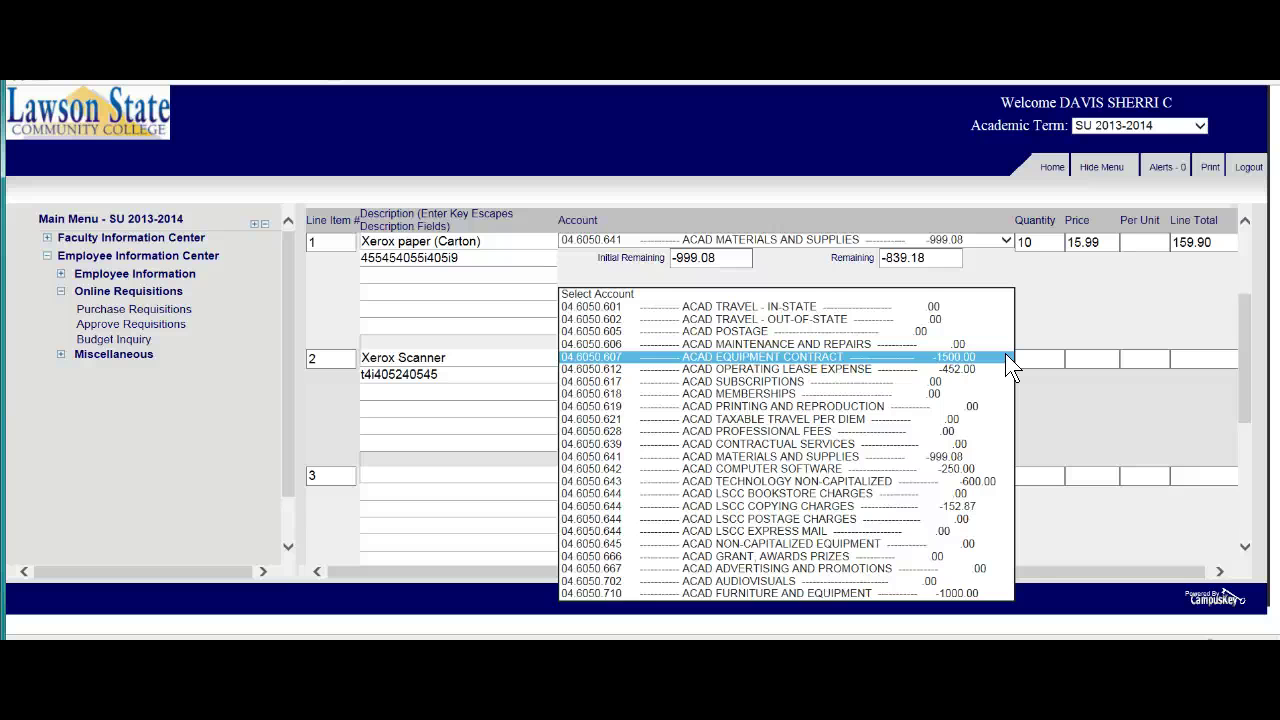
click(959, 594)
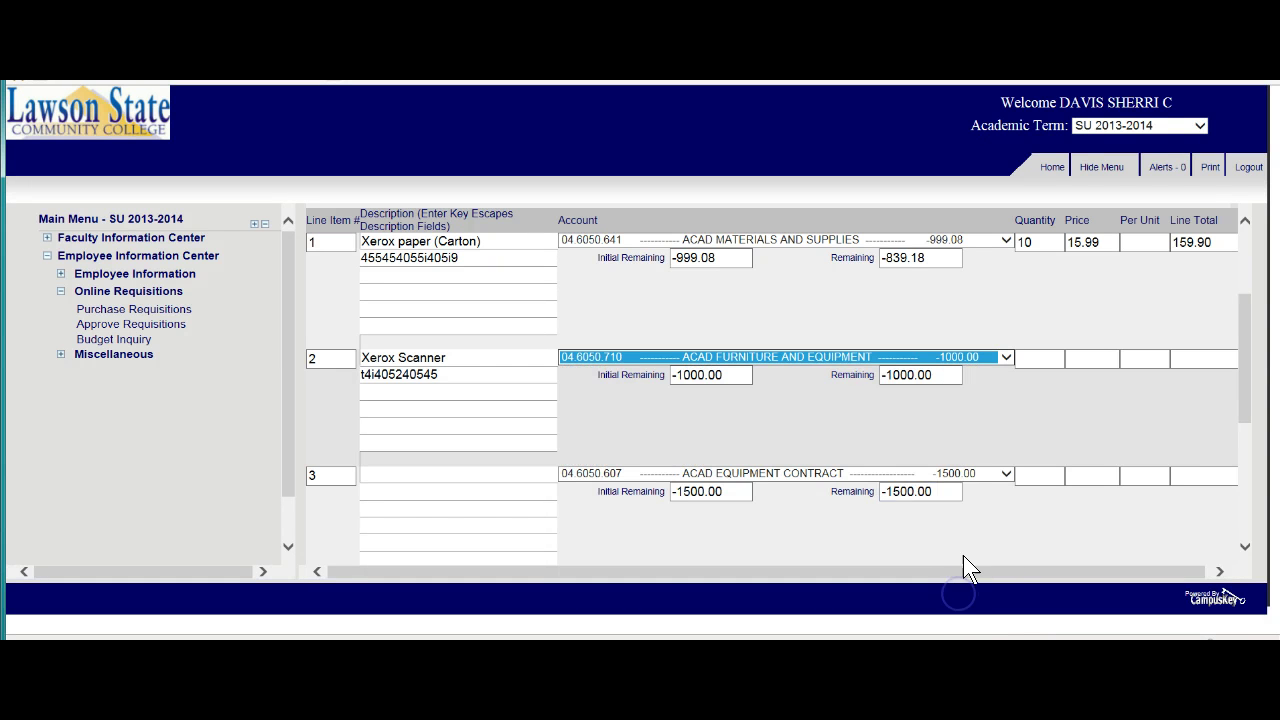
click(880, 445)
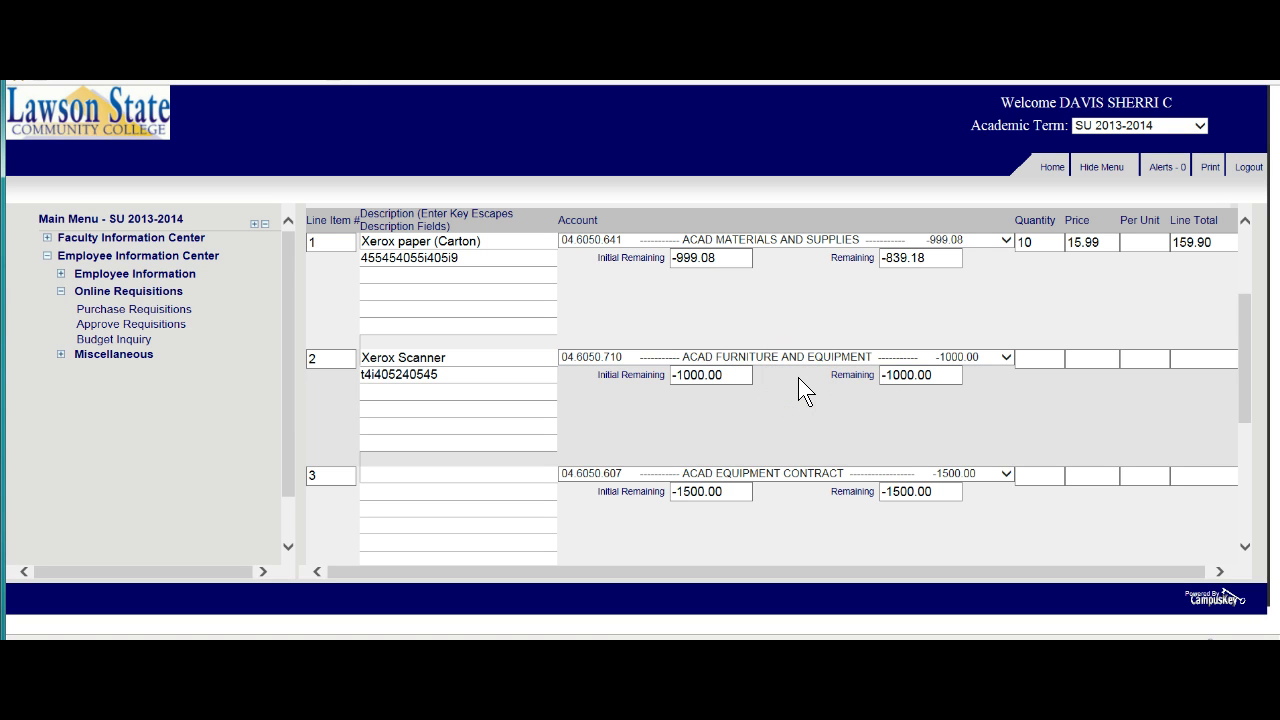
- Set line item 2's quantity to 1 and its price to 300.00, and let its line total calculate
click(1045, 358)
text(1)
click(1081, 358)
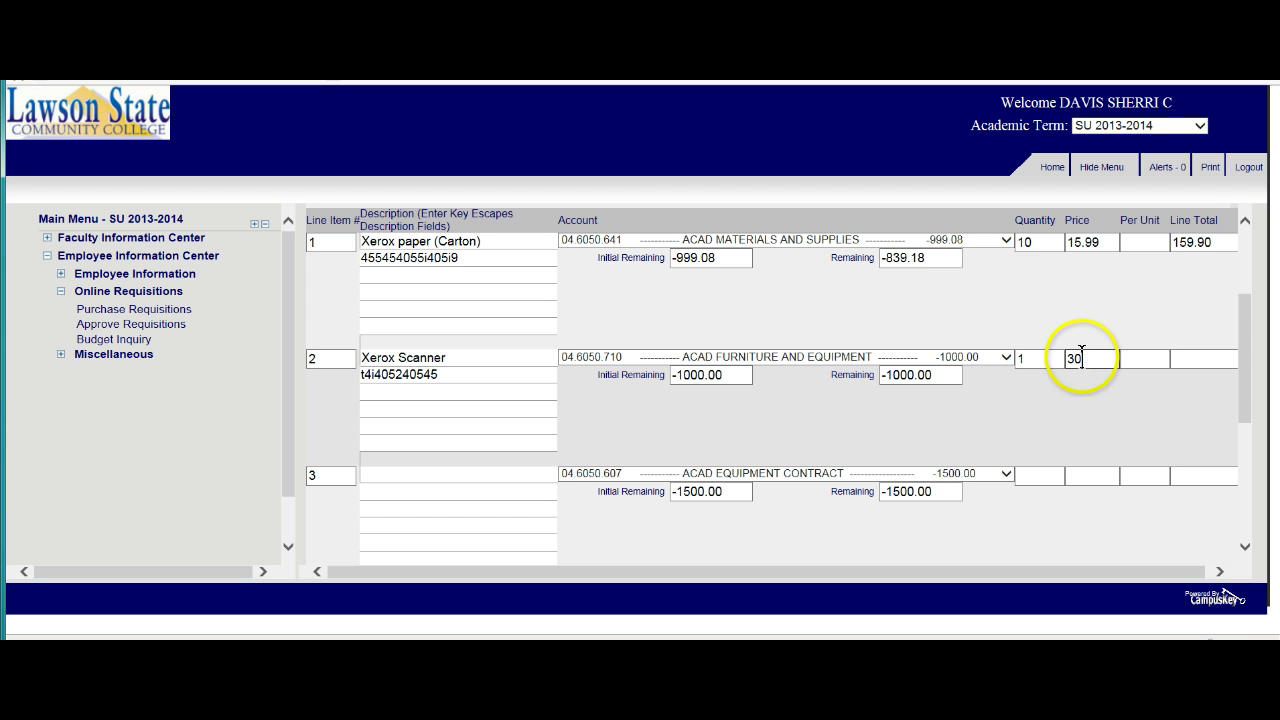
text(30)
click(1081, 357)
text(0.00)
click(1080, 415)
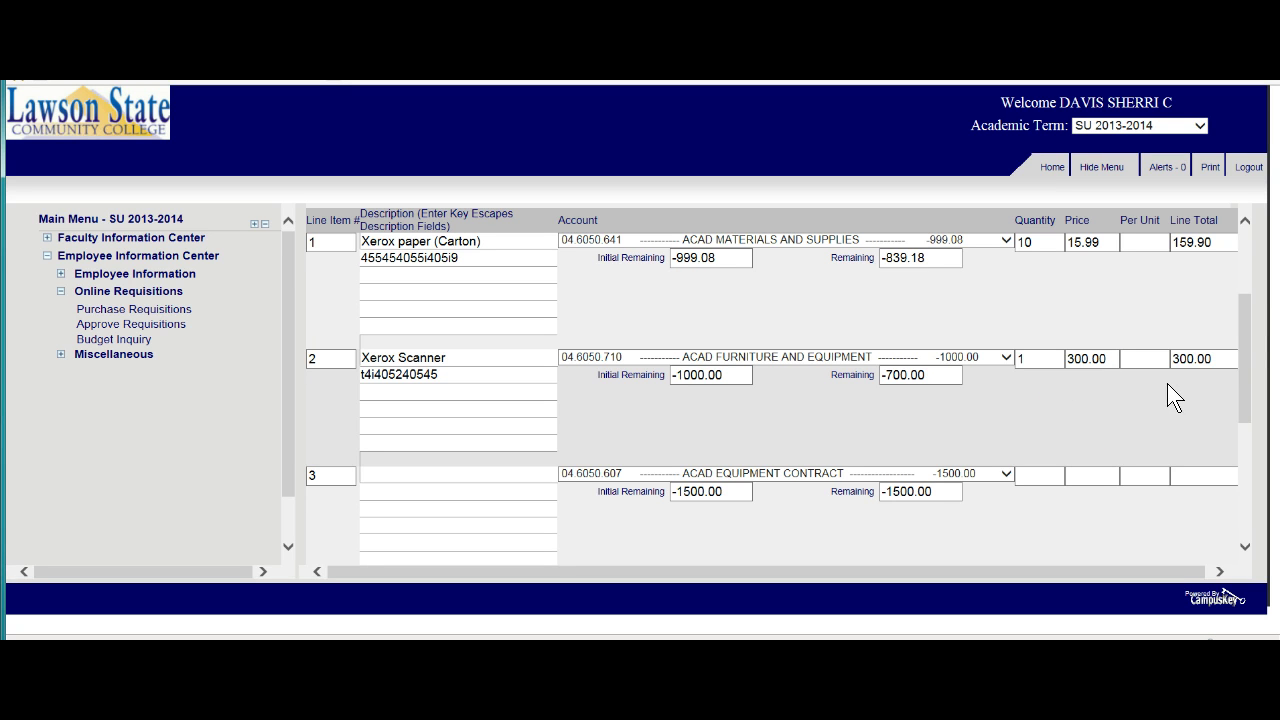
- Save the requisition with its two completed line items and stay in it
click(1242, 348)
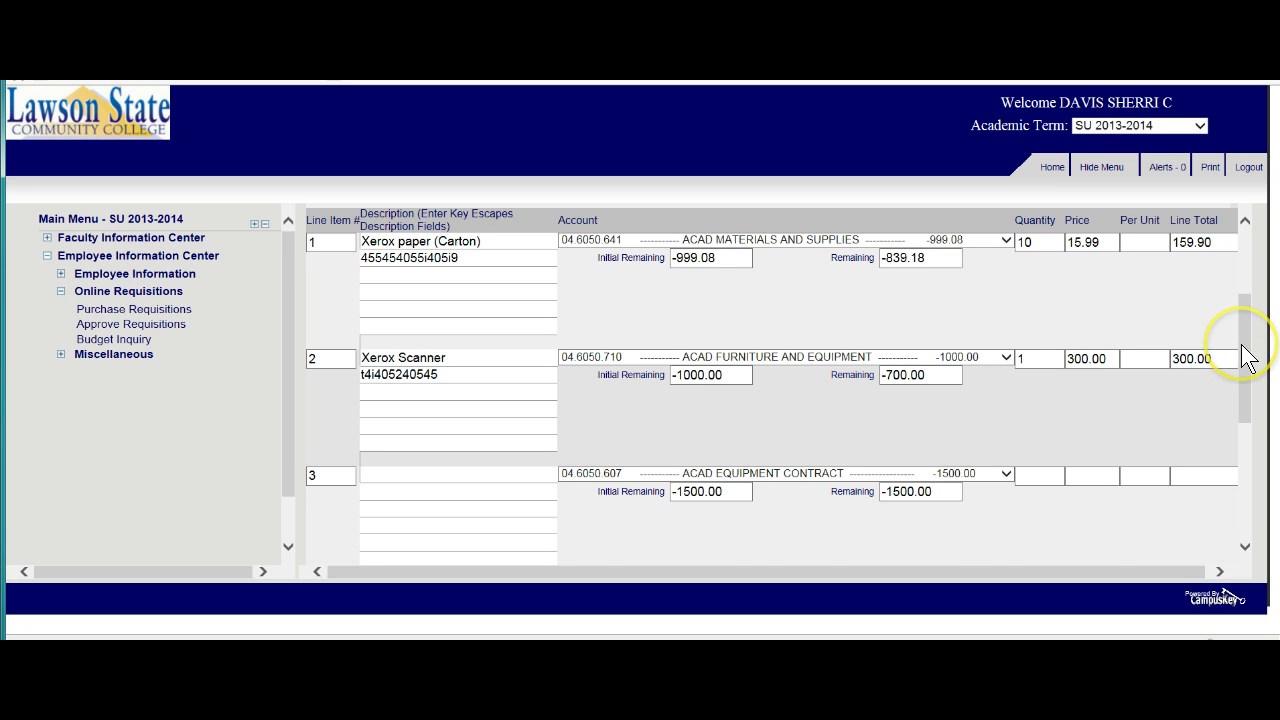
drag(1242, 348, 1268, 505)
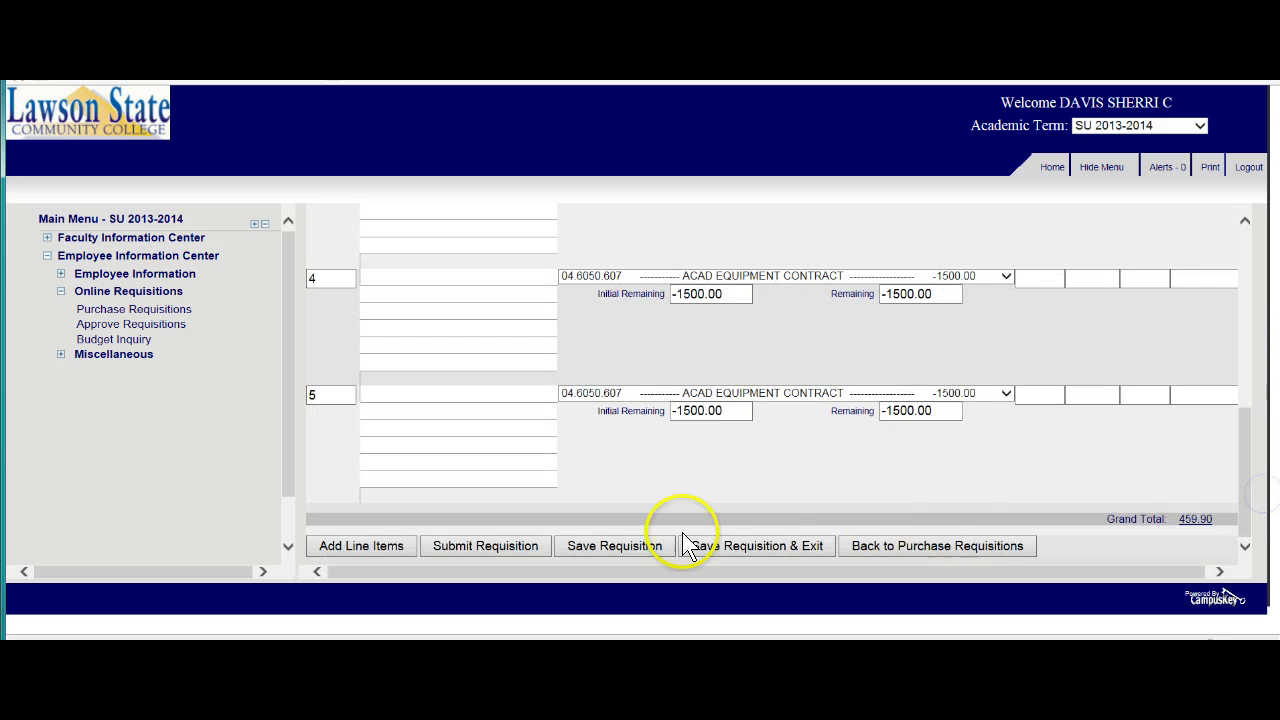
click(598, 548)
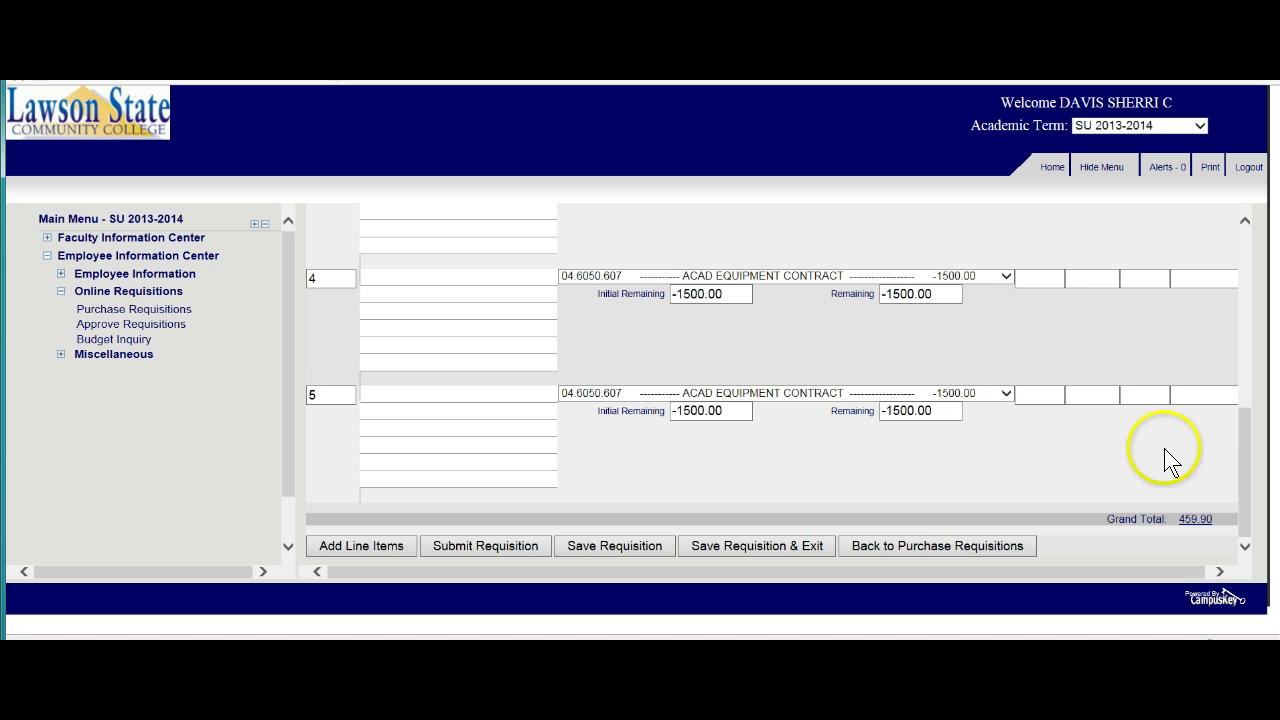
drag(1245, 486, 1243, 551)
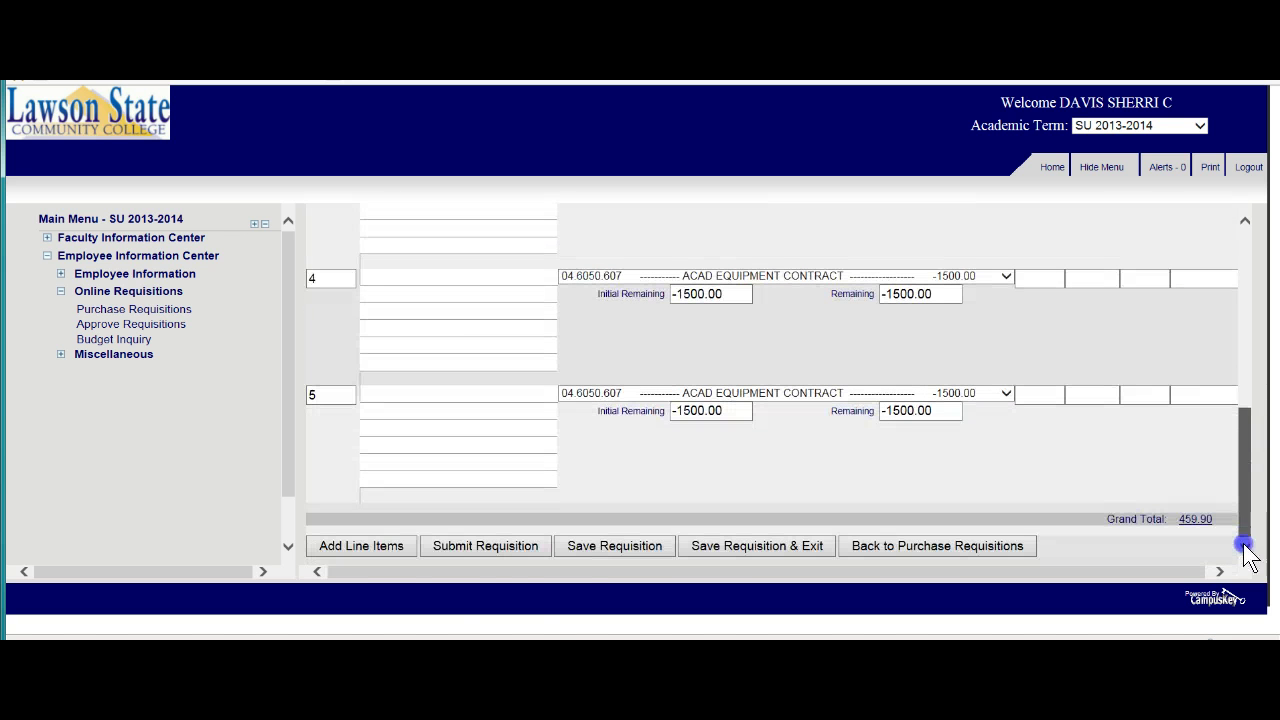
click(608, 545)
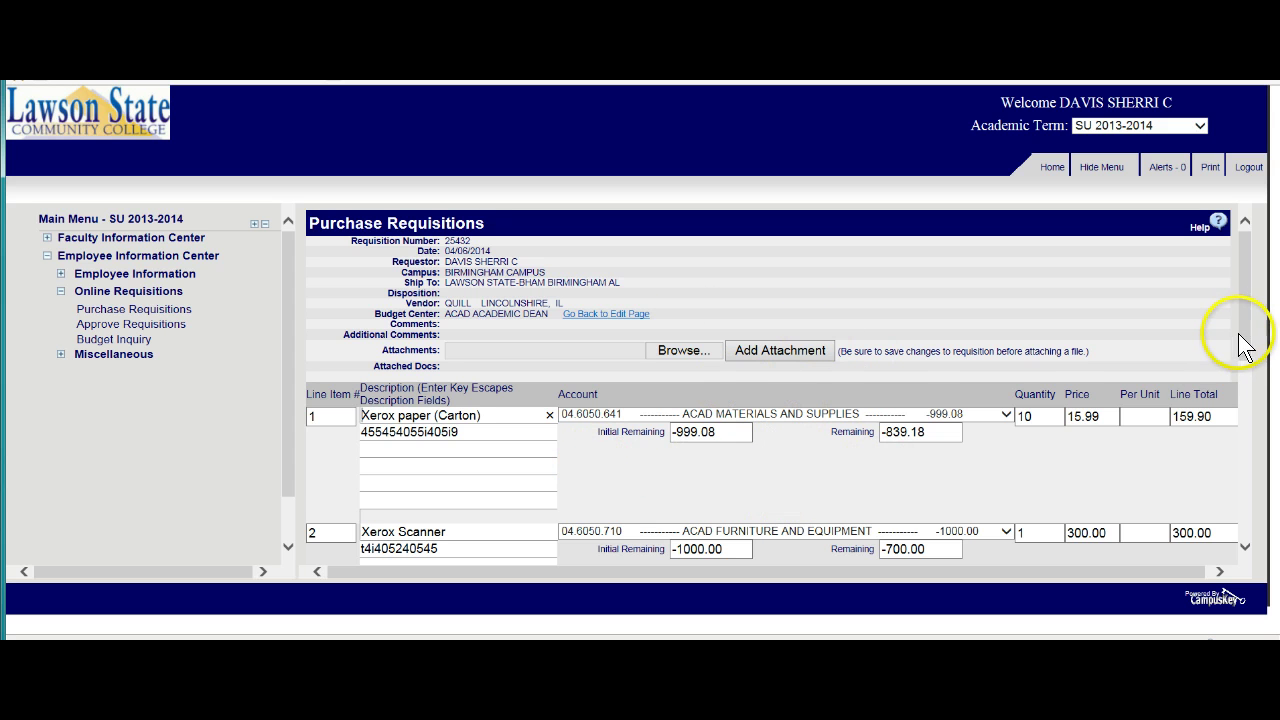
- Attach the Word document listed directly below STANDARD 1 in the Documents library to the requisition
drag(1245, 335, 1244, 360)
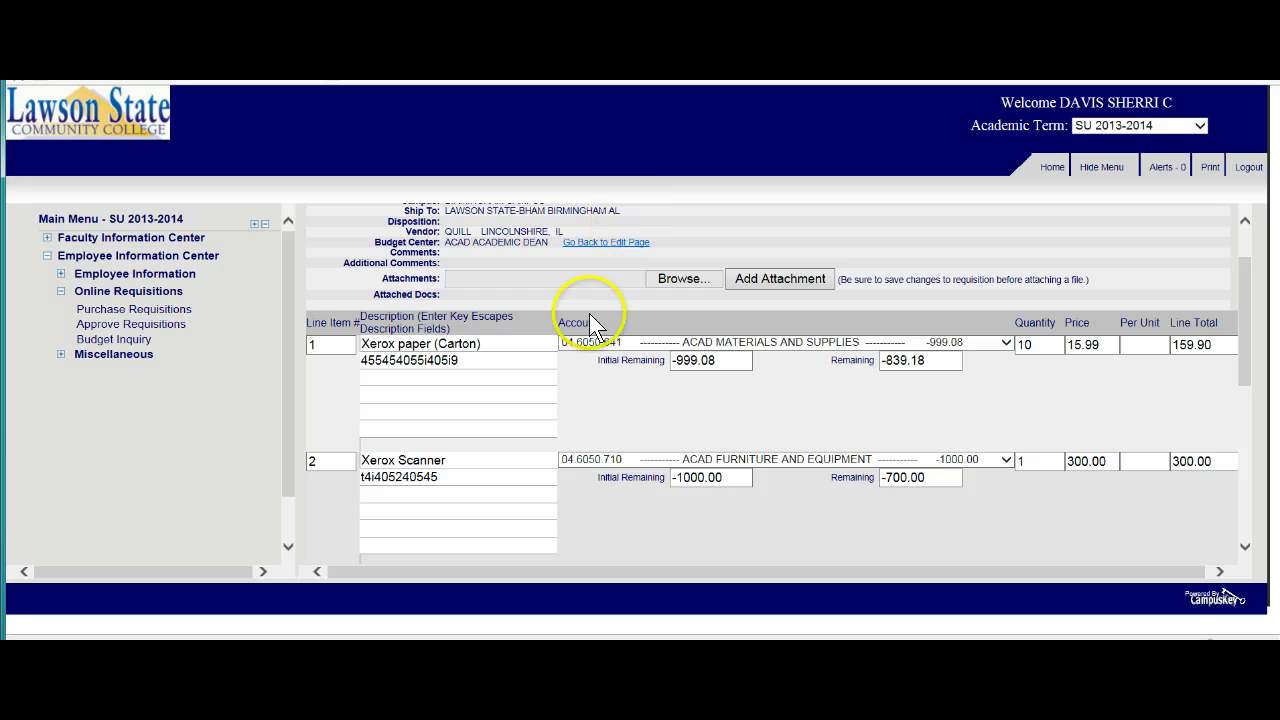
click(532, 278)
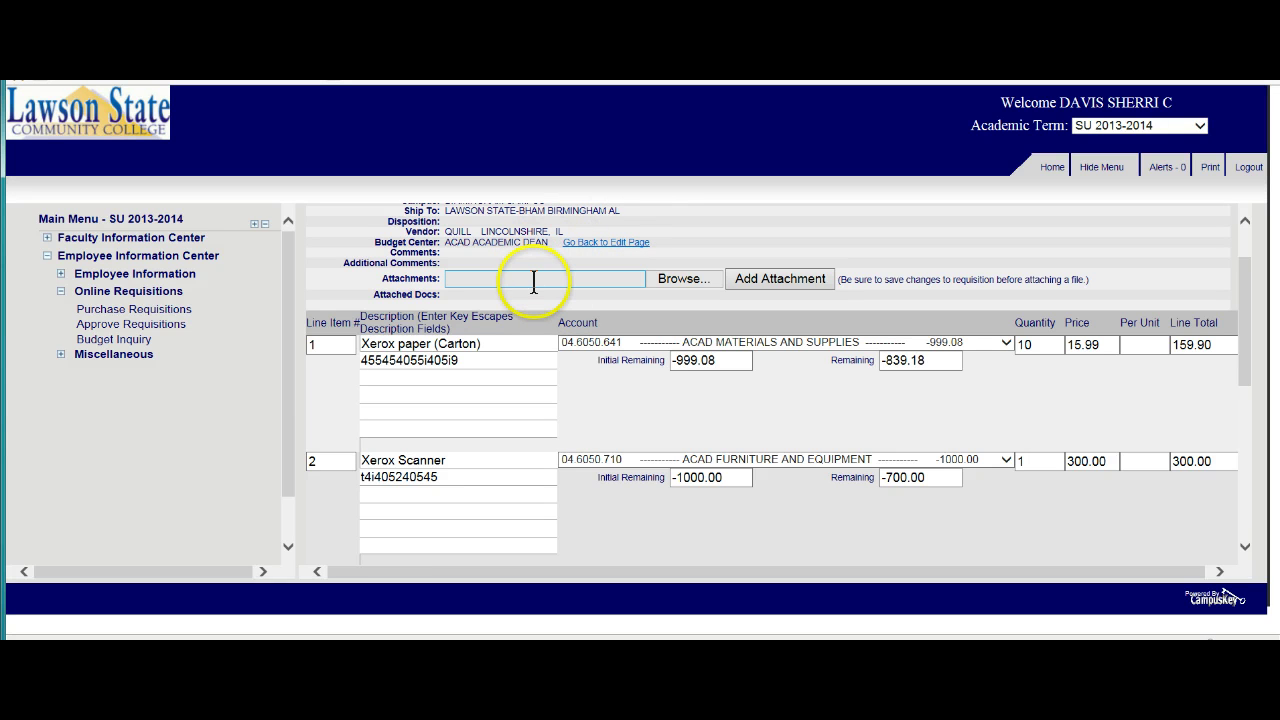
click(543, 380)
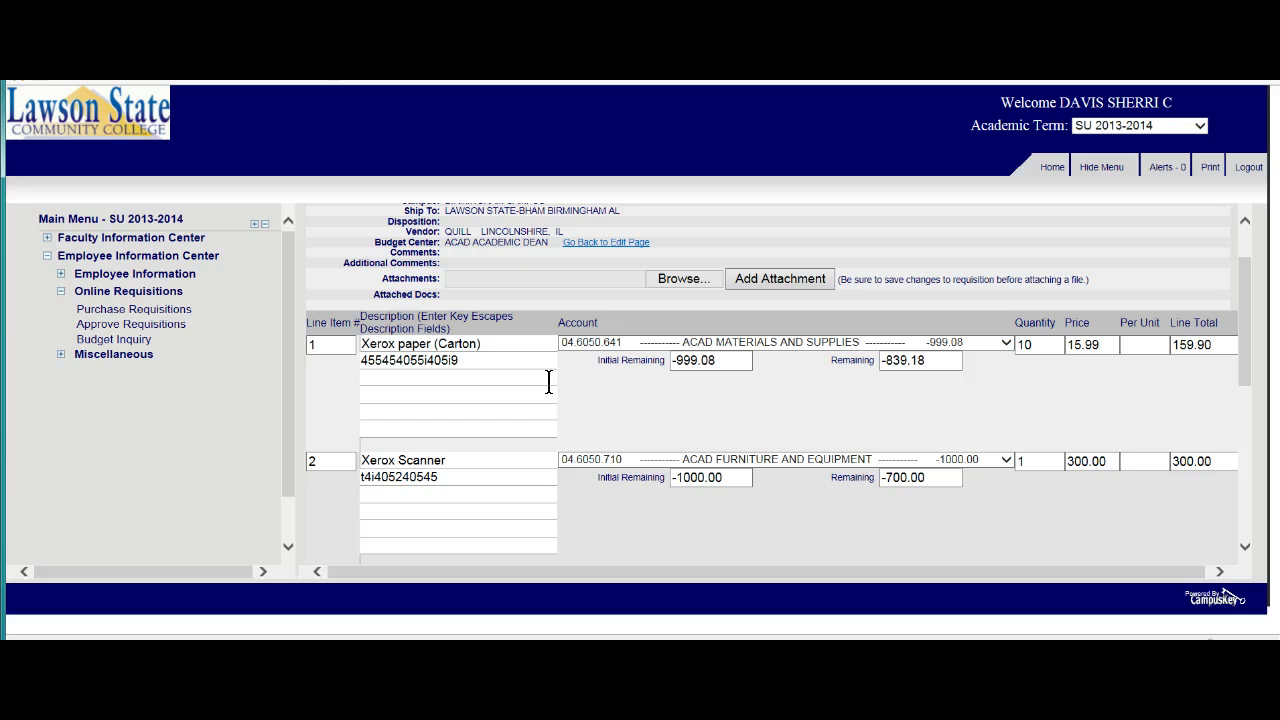
click(537, 281)
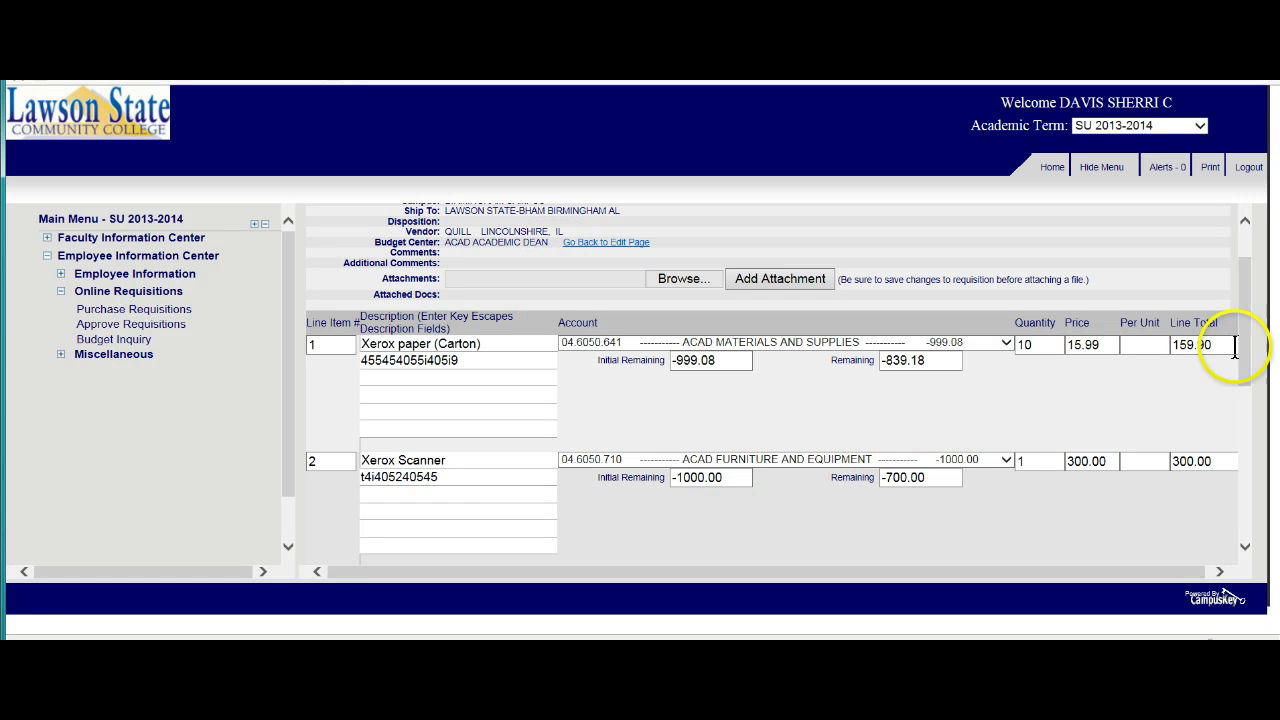
mouse_move(1250, 336)
mouse_down()
mouse_move(1246, 377)
mouse_move(1248, 330)
mouse_up()
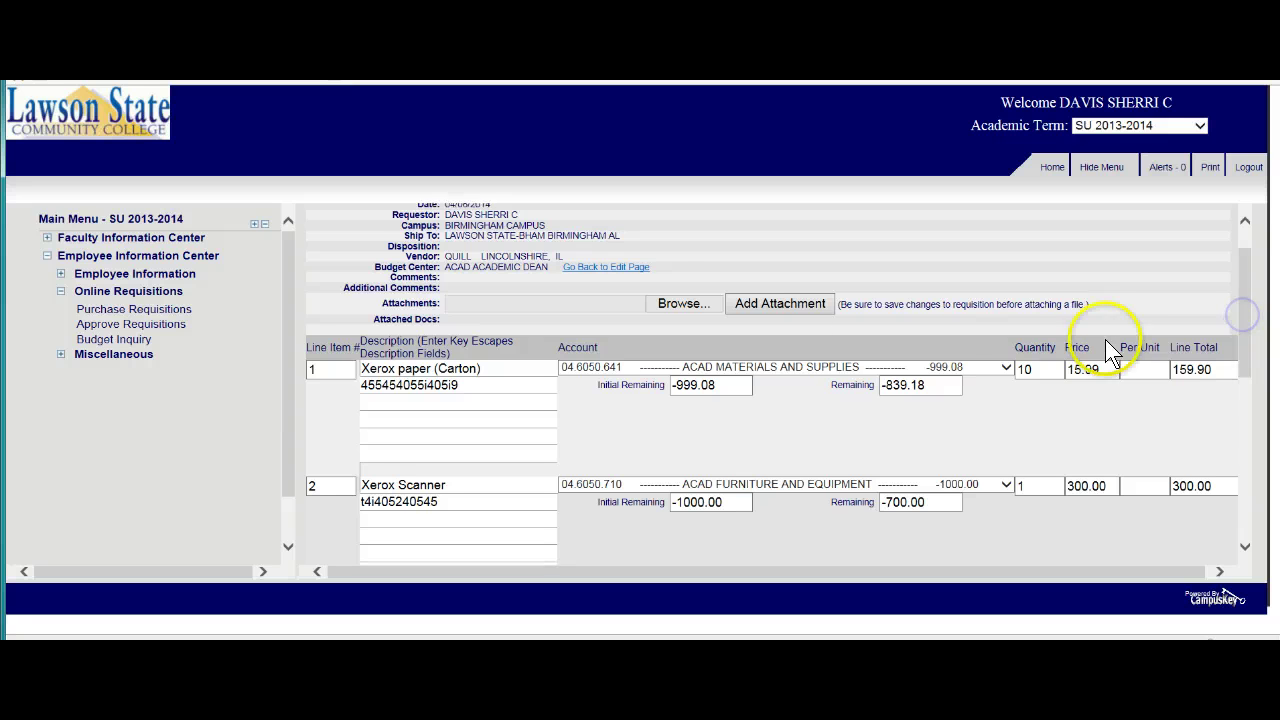
click(680, 303)
click(630, 143)
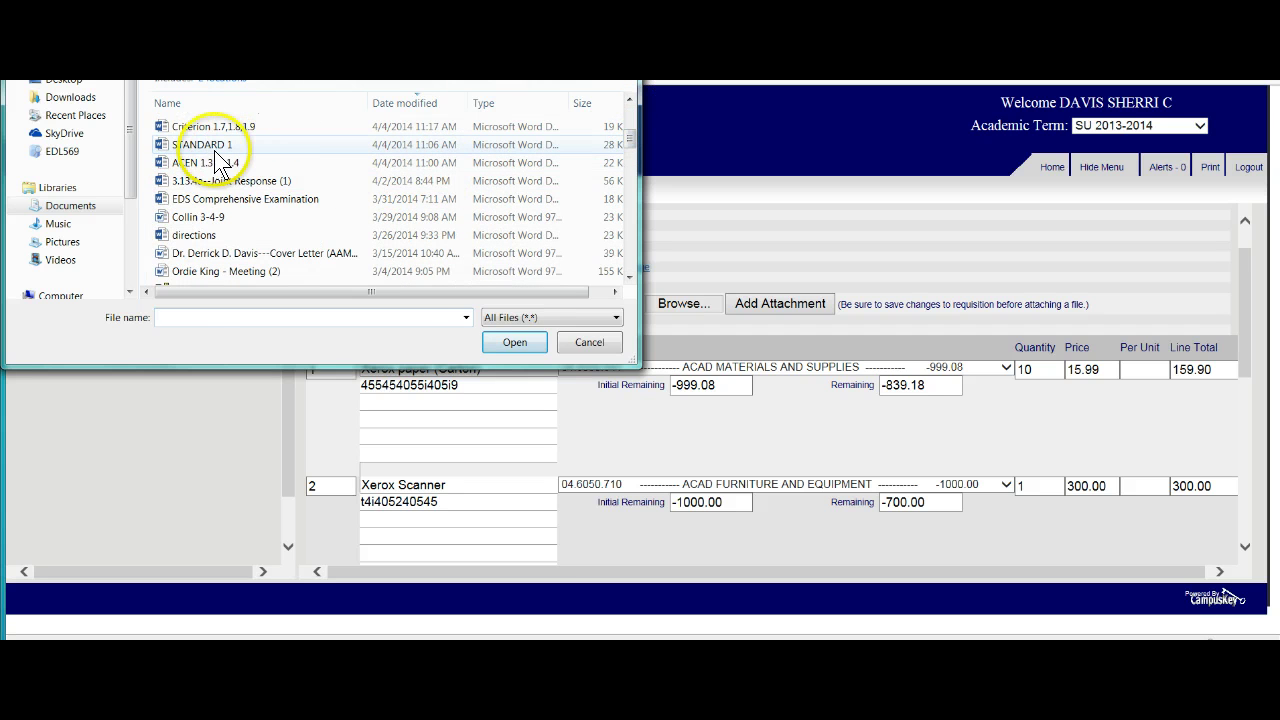
click(200, 165)
click(512, 342)
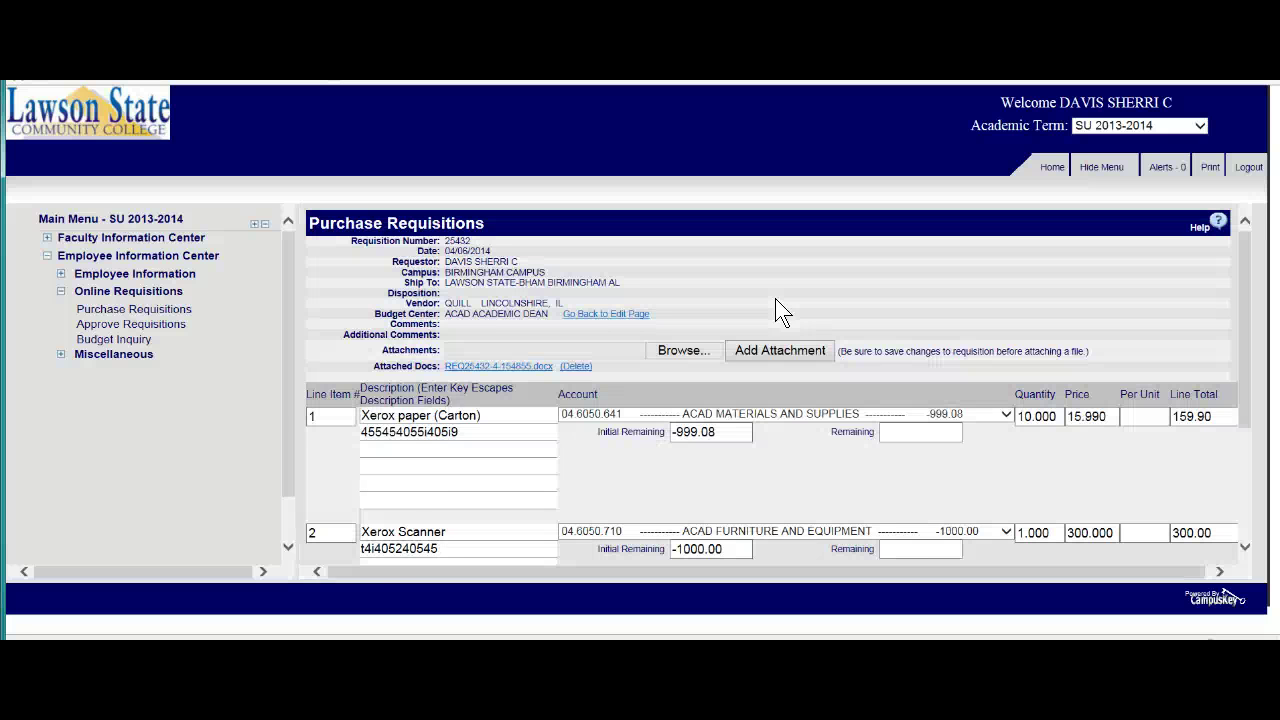
- Save the Quill requisition with its line items and attached document, and return to the list of purchase requisitions
click(388, 533)
click(427, 432)
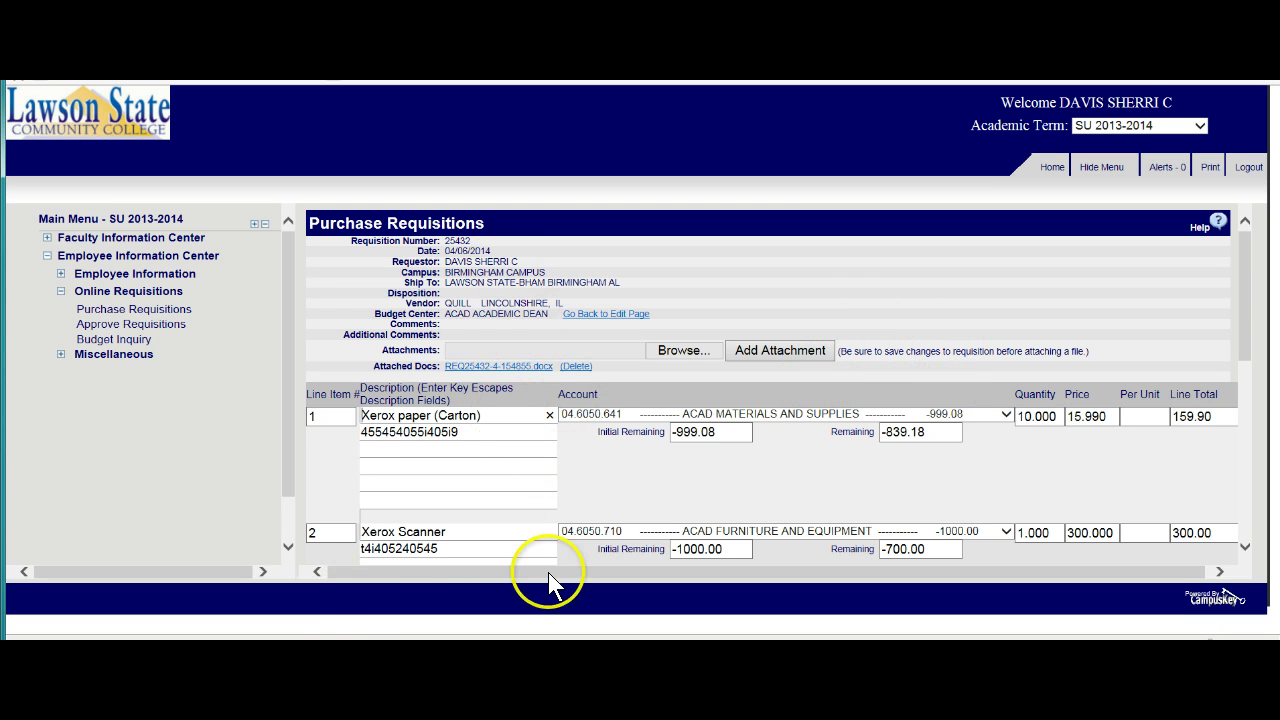
drag(1246, 274, 1237, 484)
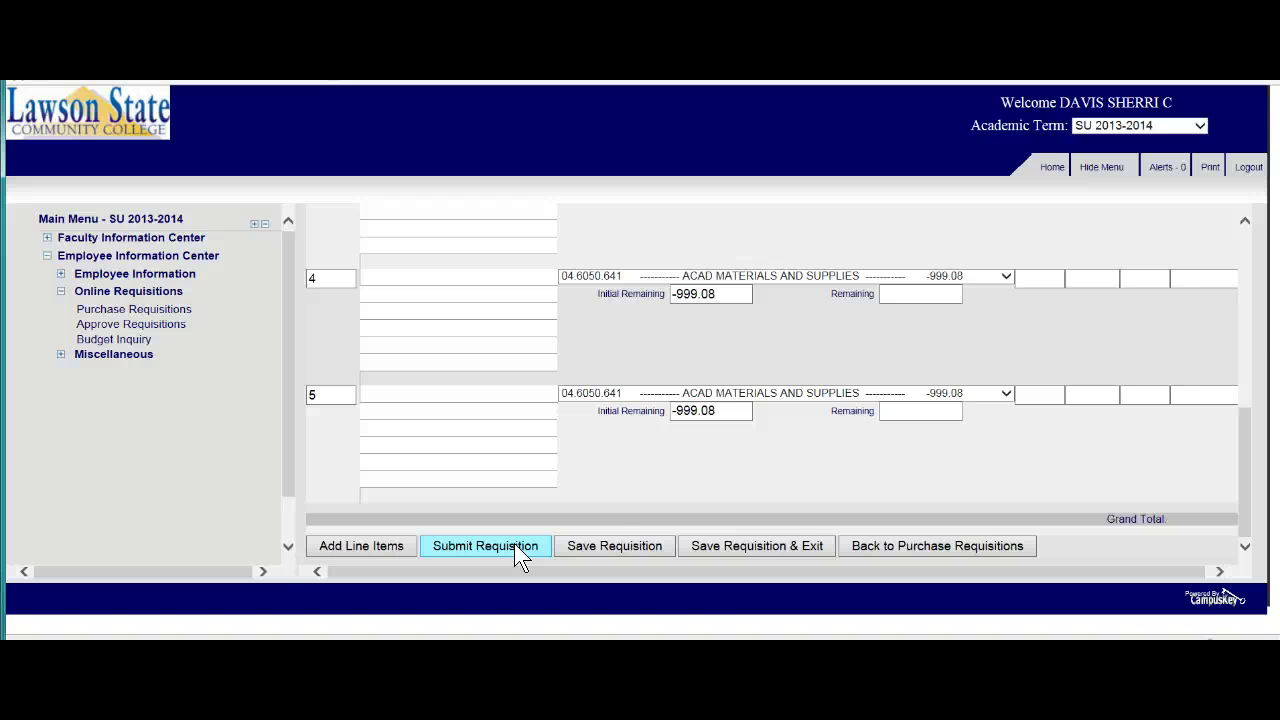
click(597, 547)
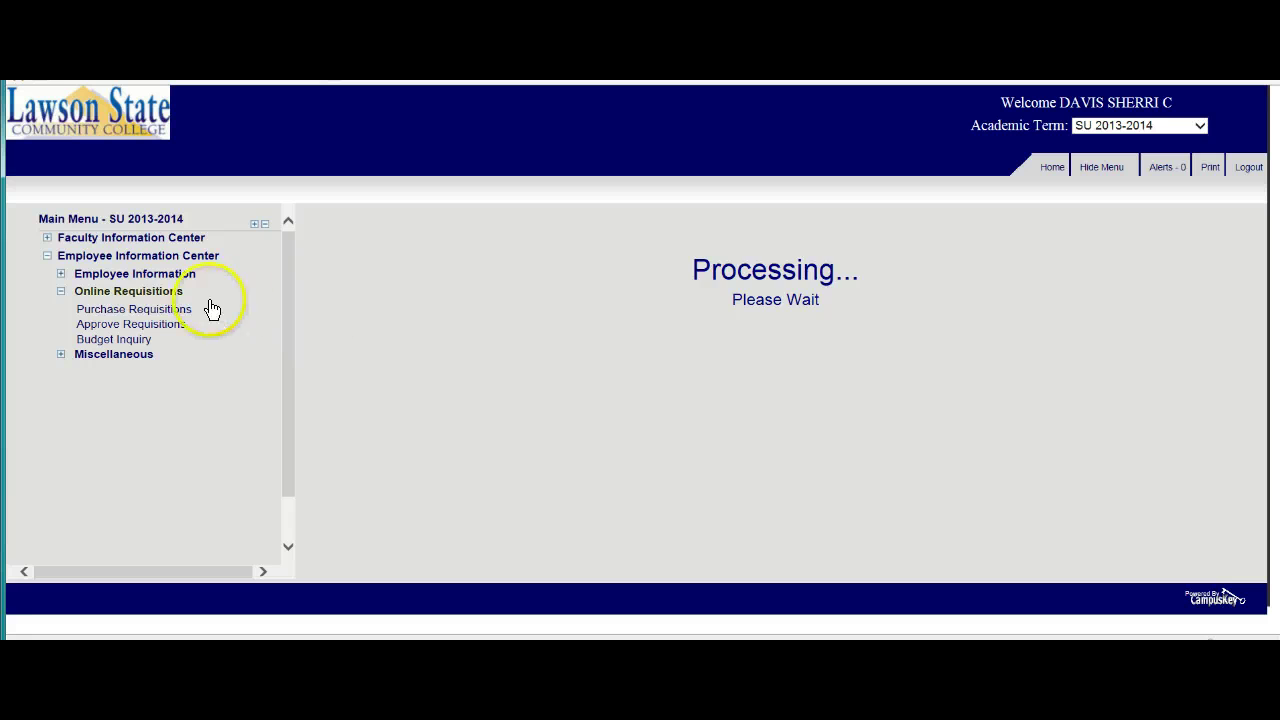
click(140, 310)
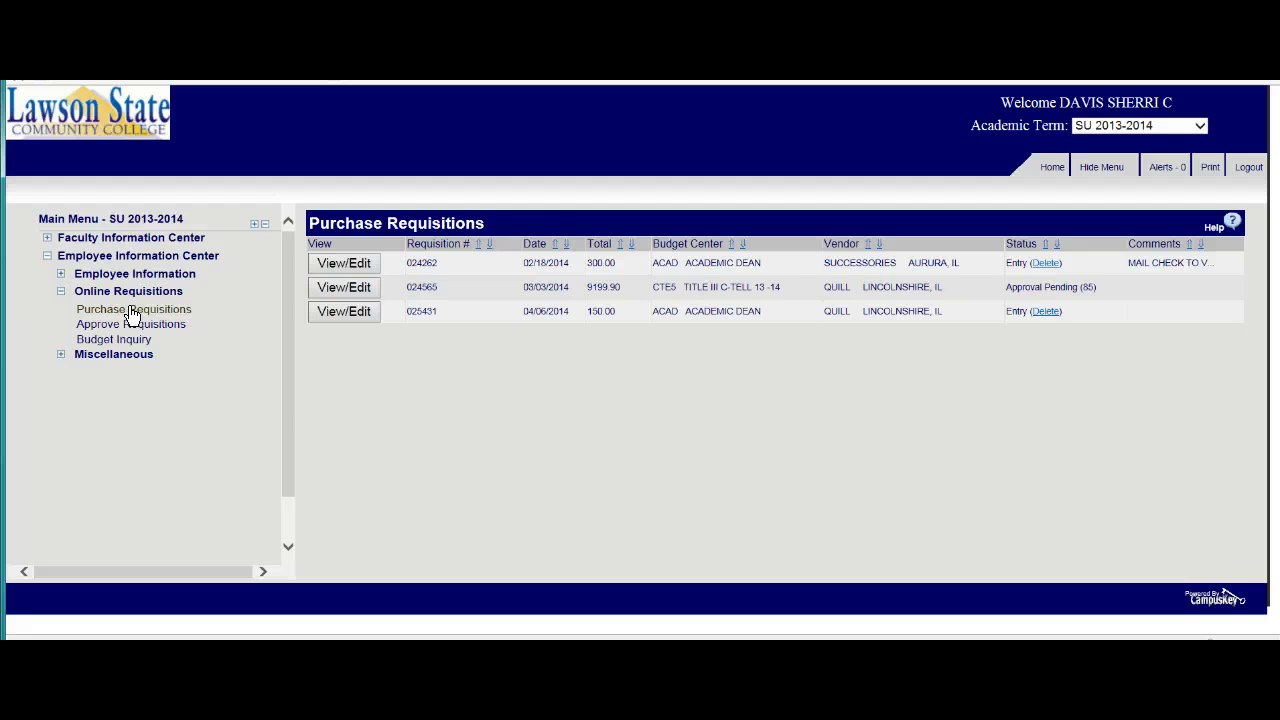
click(140, 310)
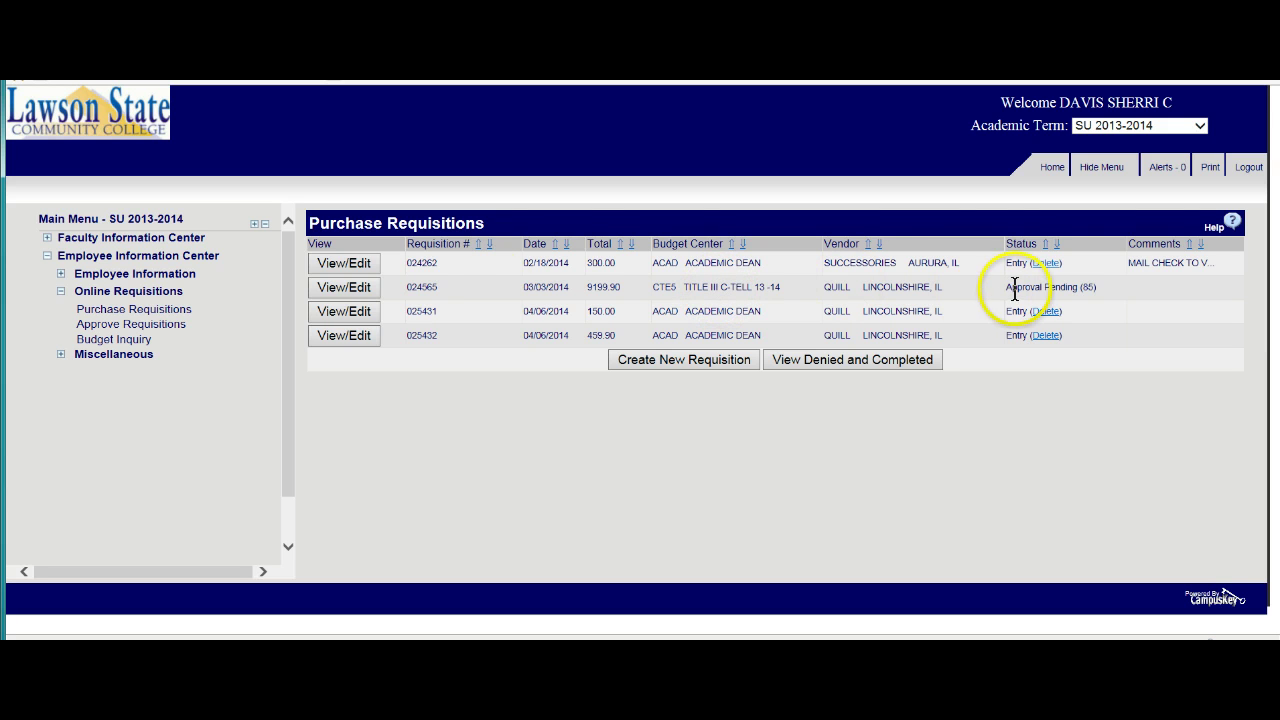
- Open the Quill requisition dated 03/03/2014 for the TITLE III C-TELL 13-14 budget center and examine its approval status by approver
click(337, 287)
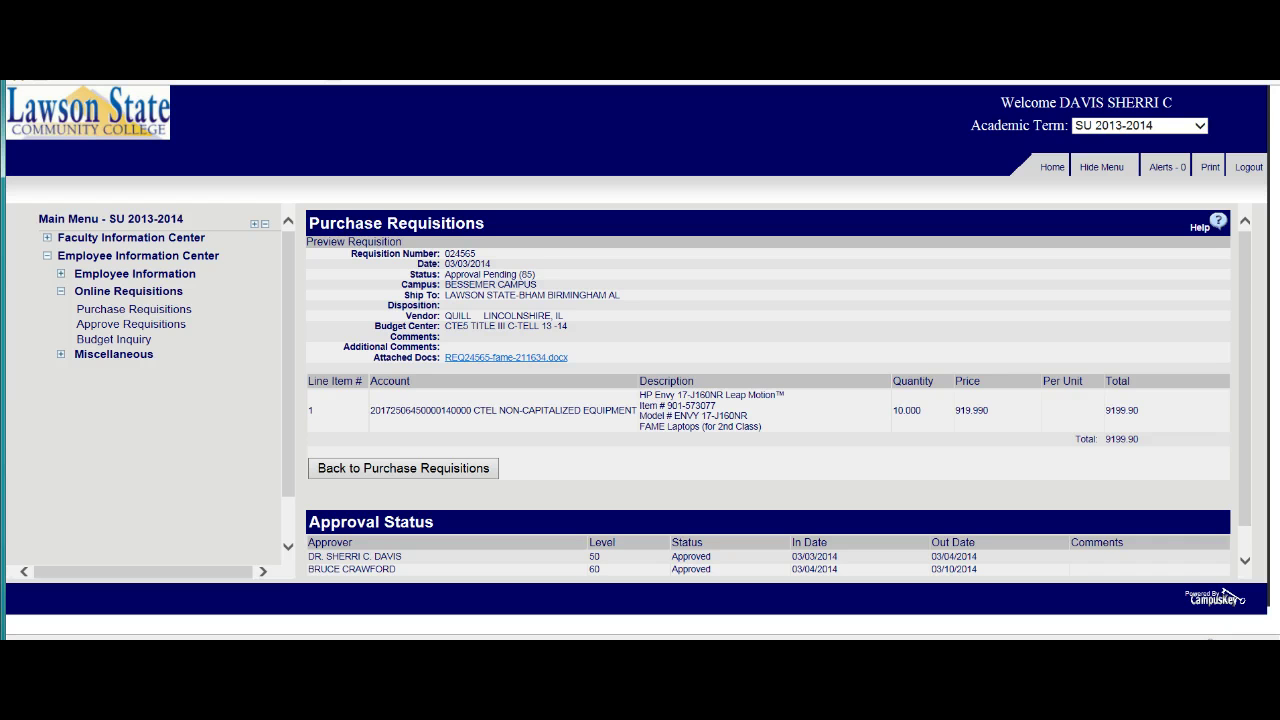
drag(1243, 271, 1240, 345)
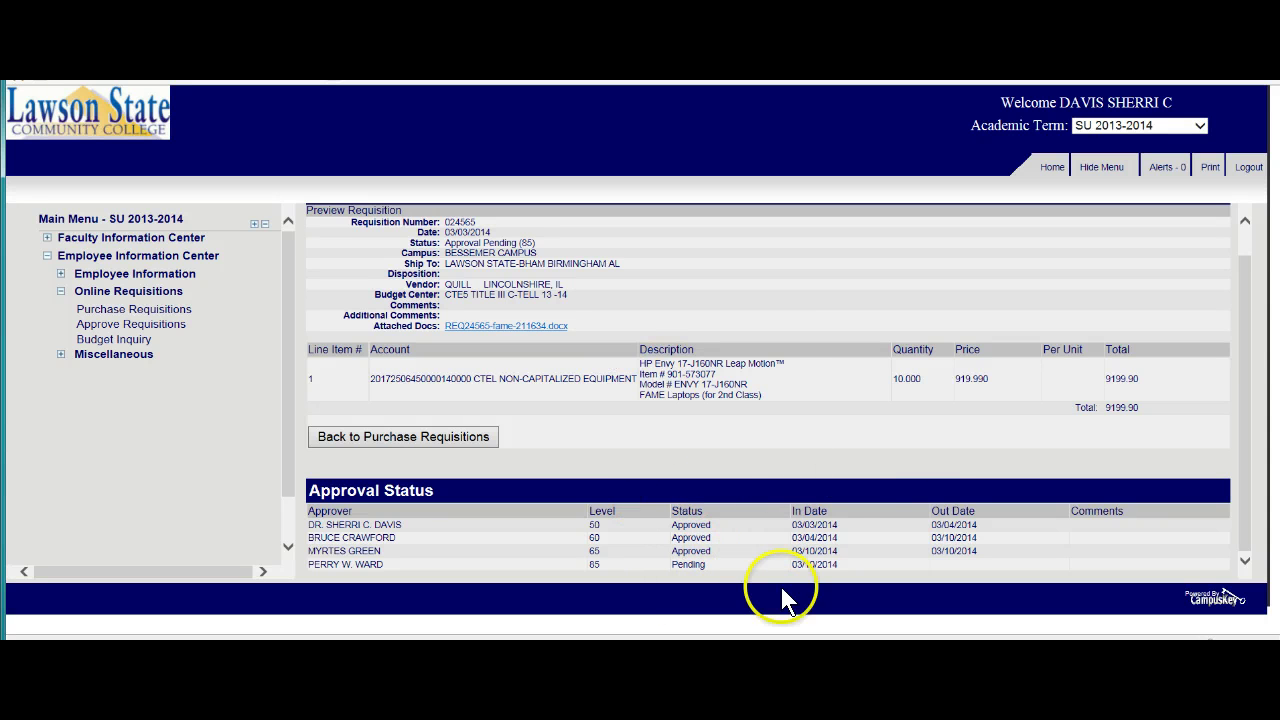
drag(1240, 370, 1228, 330)
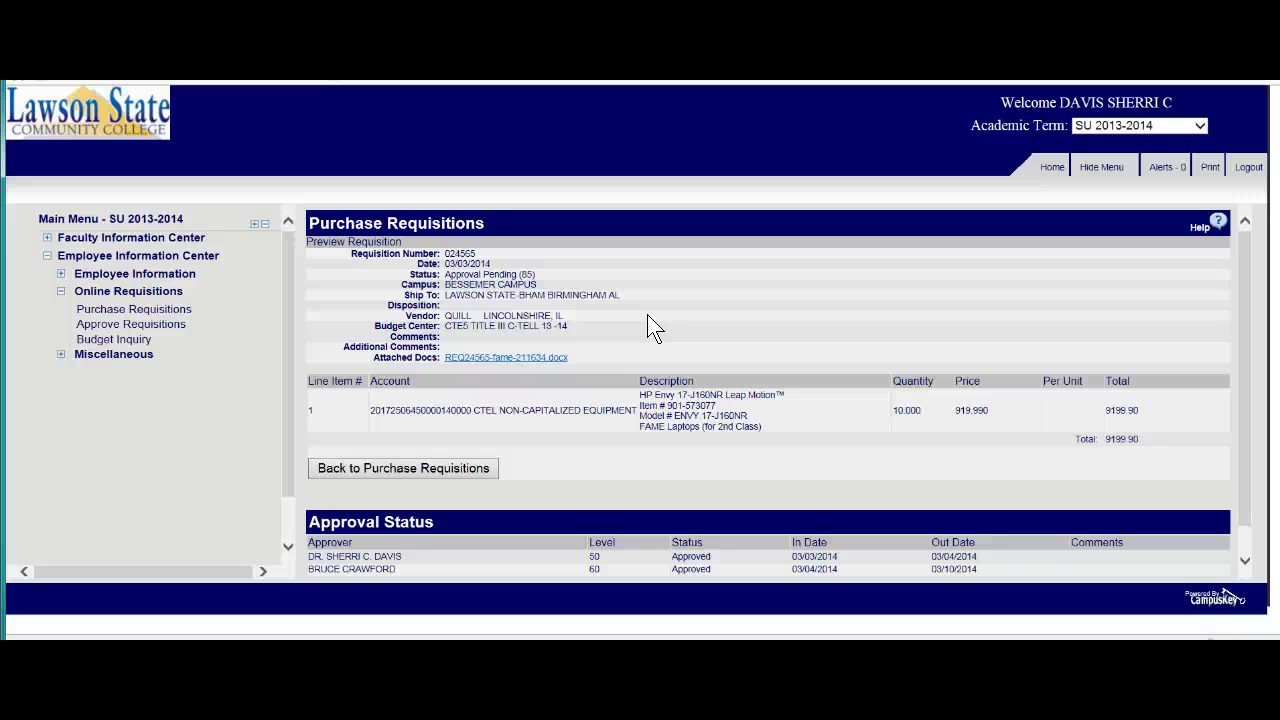
click(329, 632)
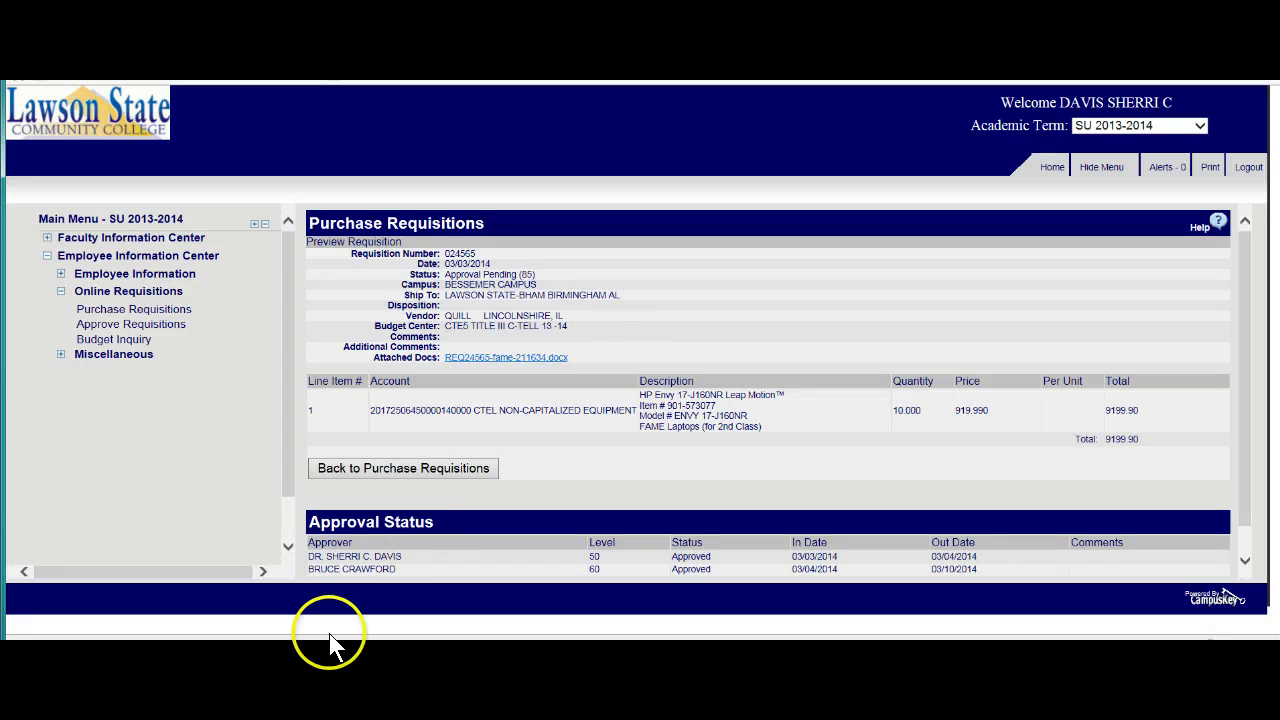